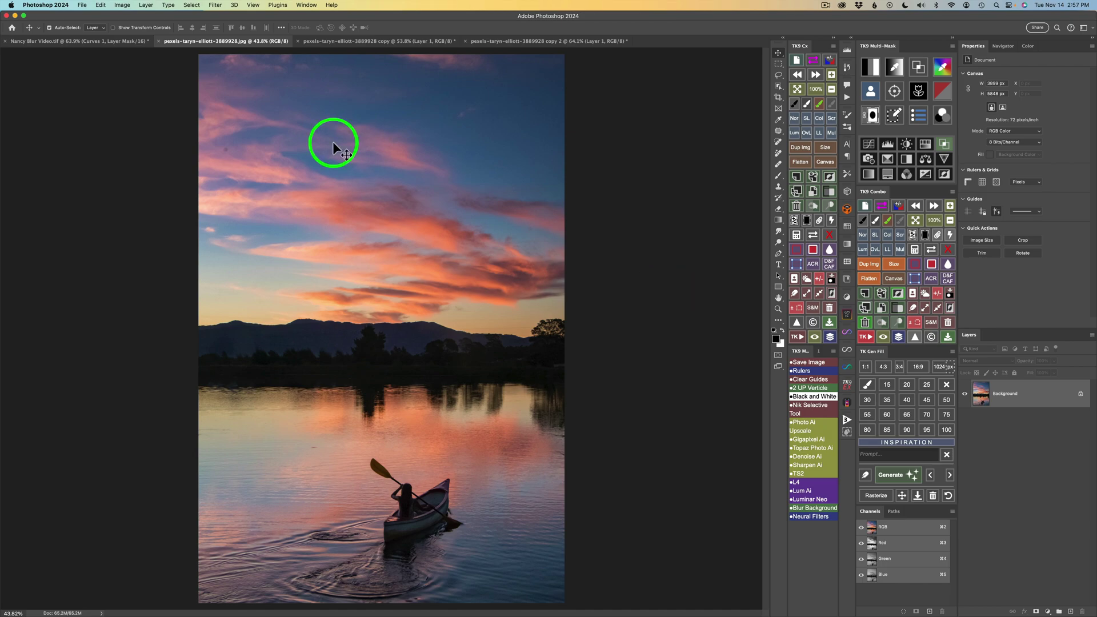
Crop the upper sky off the canoe photo by pulling the top edge down, then commit
key(c)
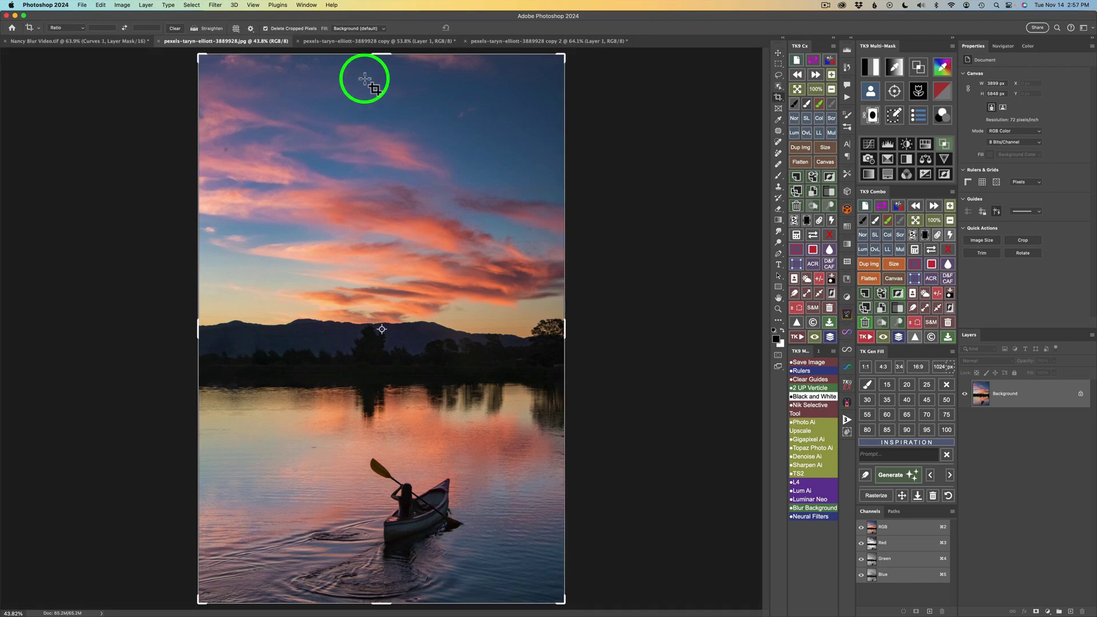
drag(385, 56, 384, 138)
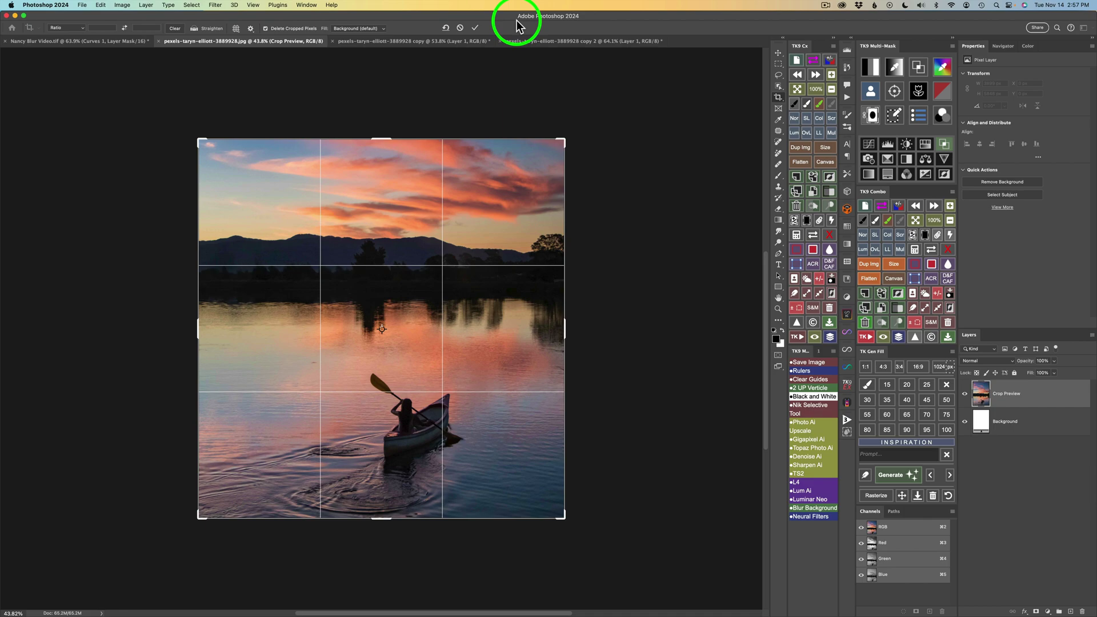
click(476, 30)
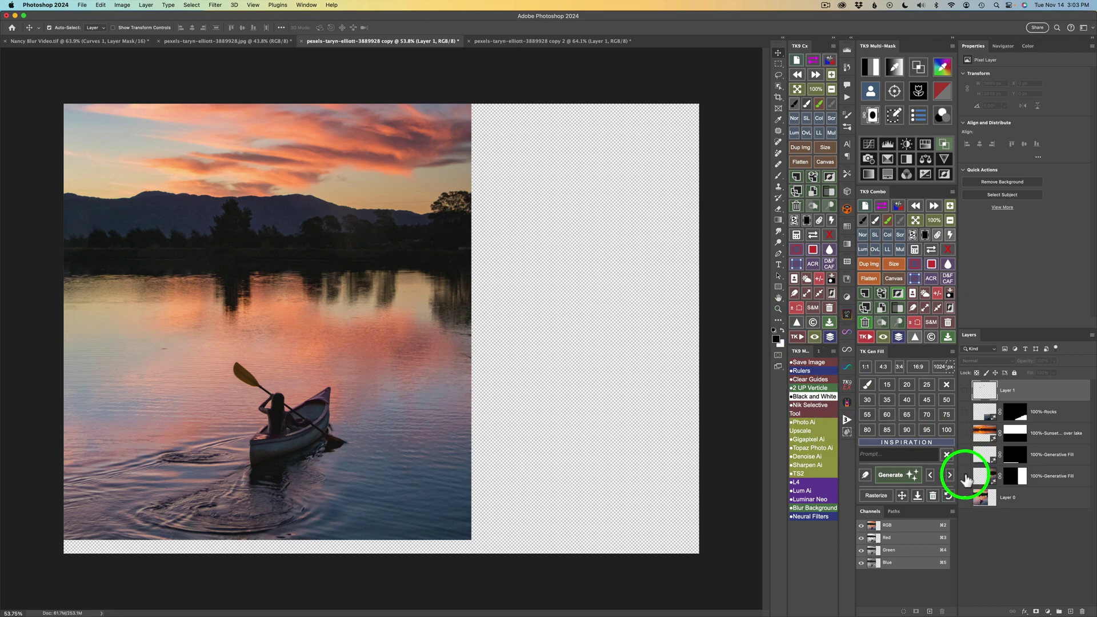
Show the generated scenery on the right and along the bottom, briefly loading the sunset mask as a selection
click(964, 476)
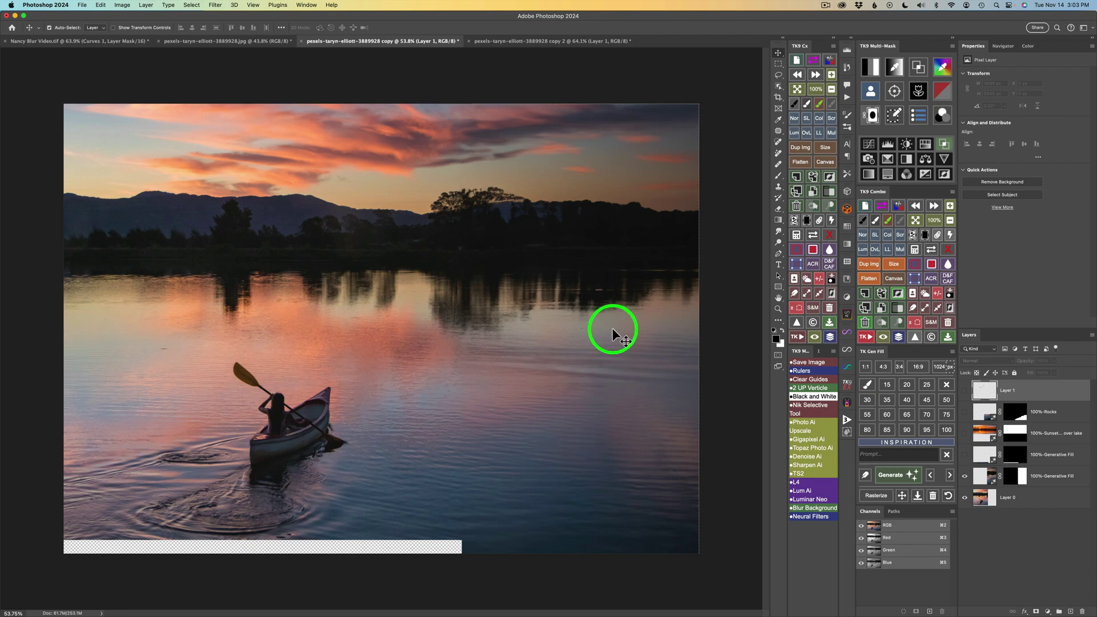
click(964, 456)
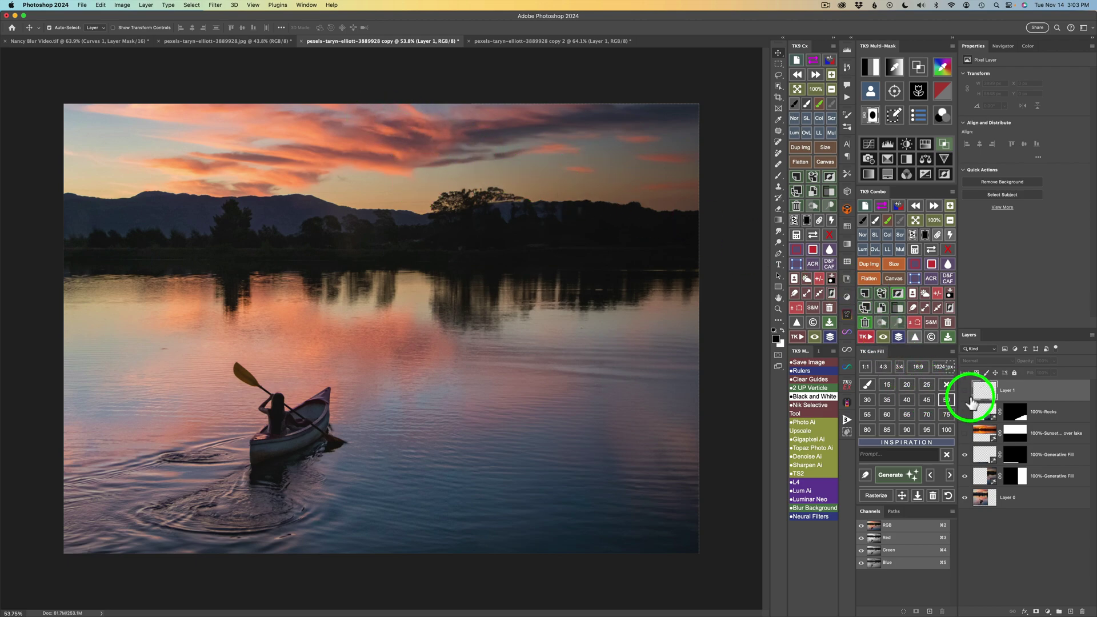
drag(1013, 431, 1019, 439)
super+click(1020, 439)
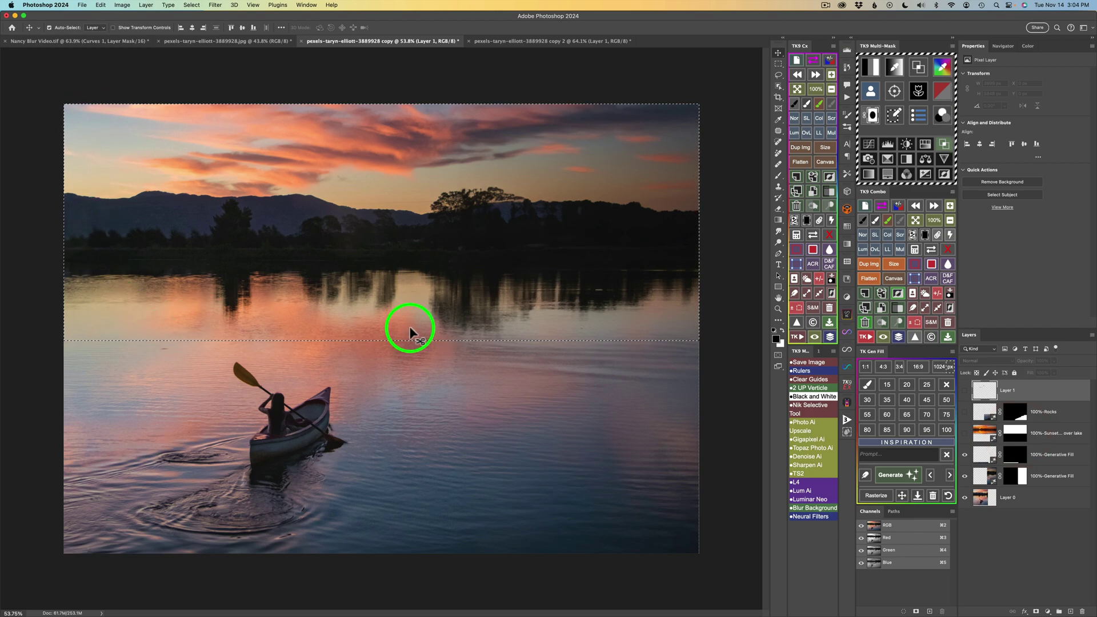
key(super+d)
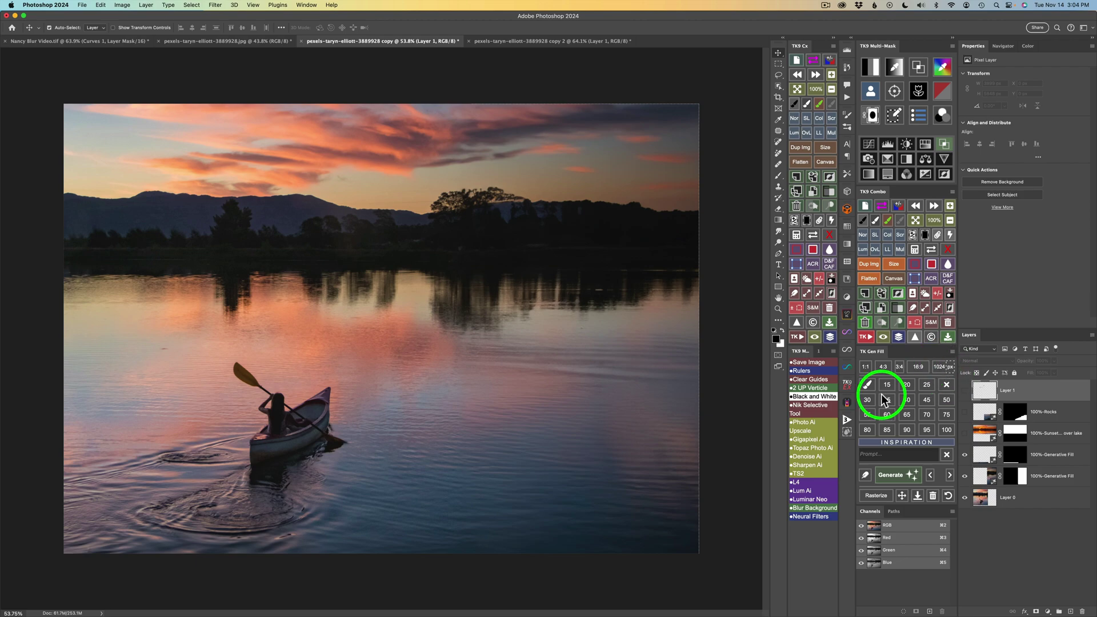
Turn on the Sunset over lake, Rocks and Layer 1 cleanup layers
click(965, 434)
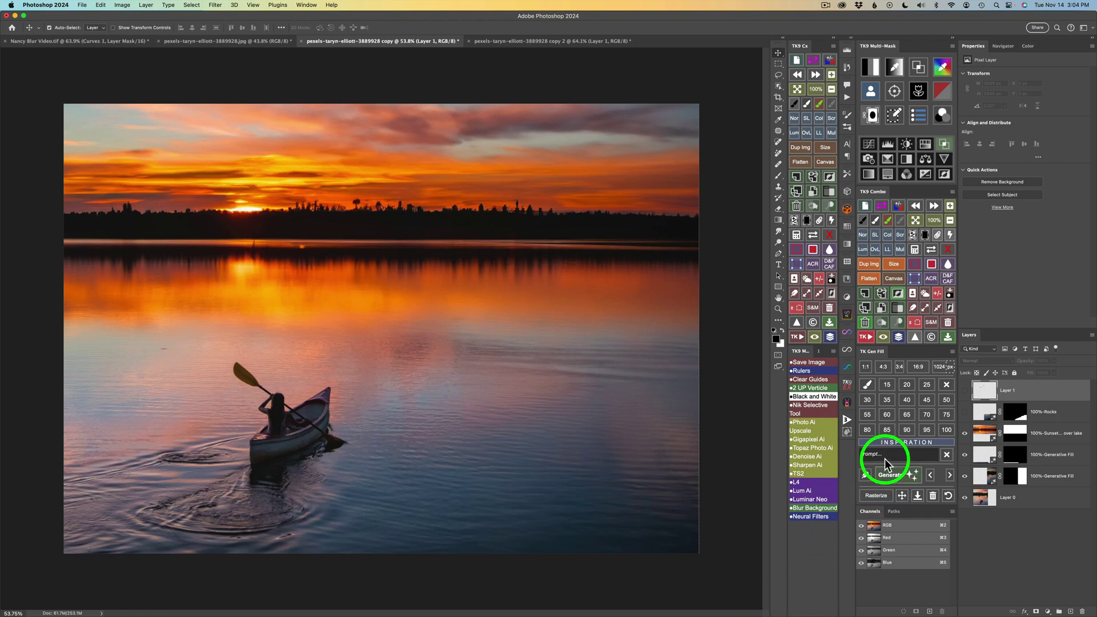
click(964, 412)
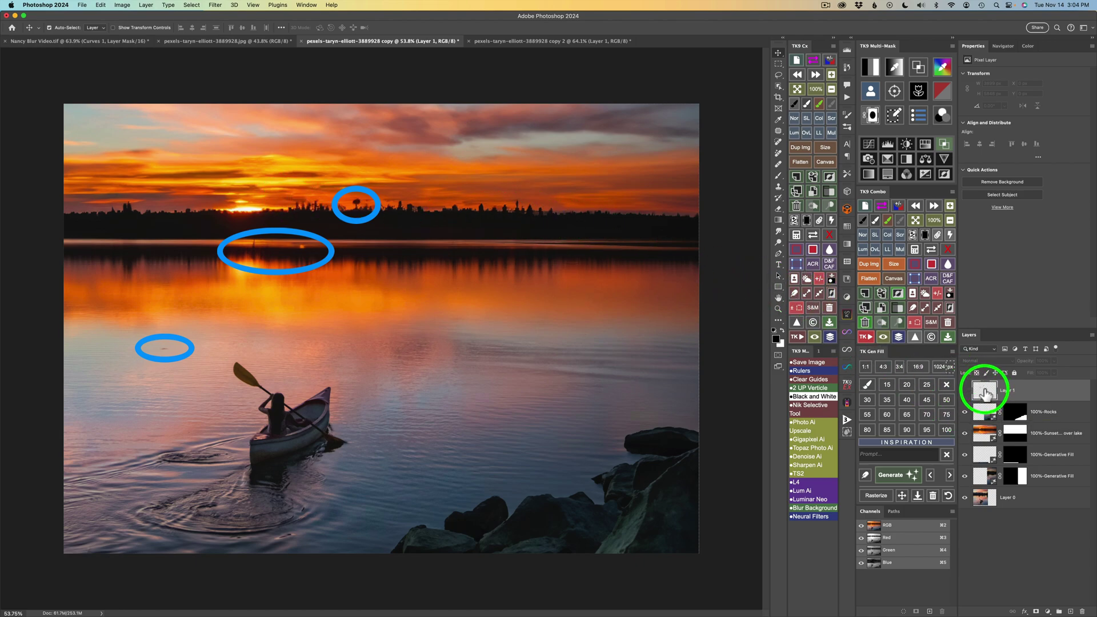
click(965, 391)
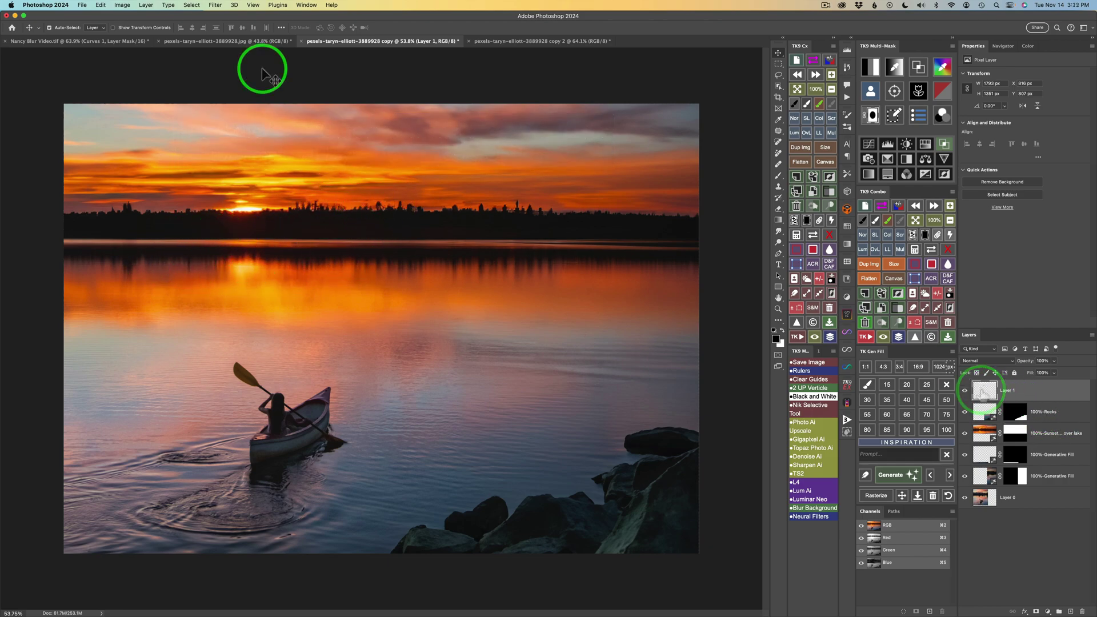
Compare the composite against the original photo, then flatten all layers into a single Background
click(246, 41)
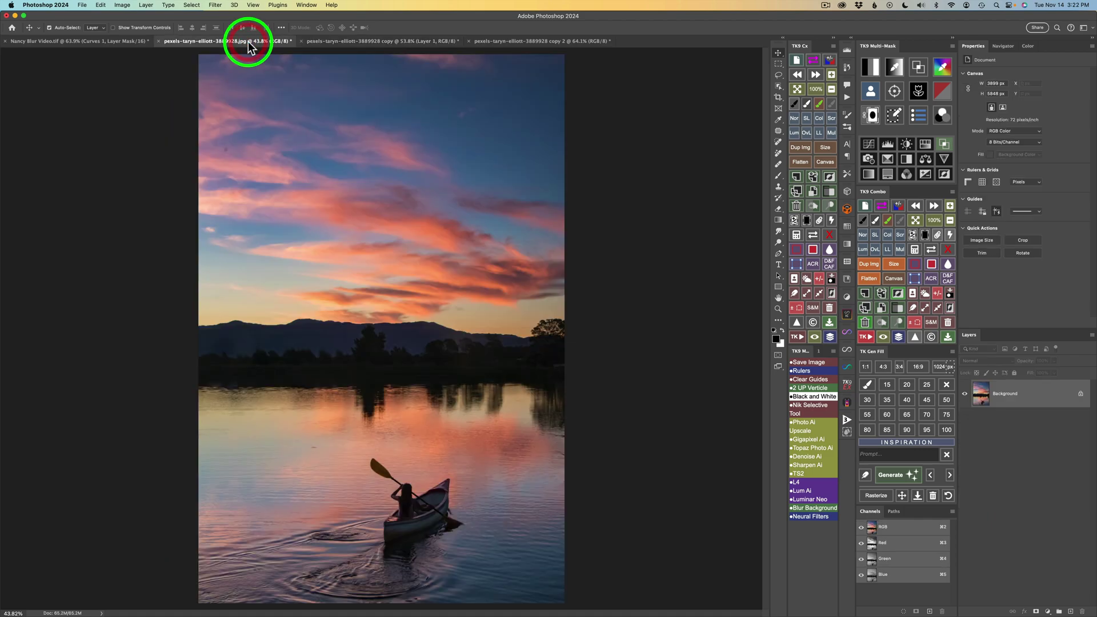
click(363, 41)
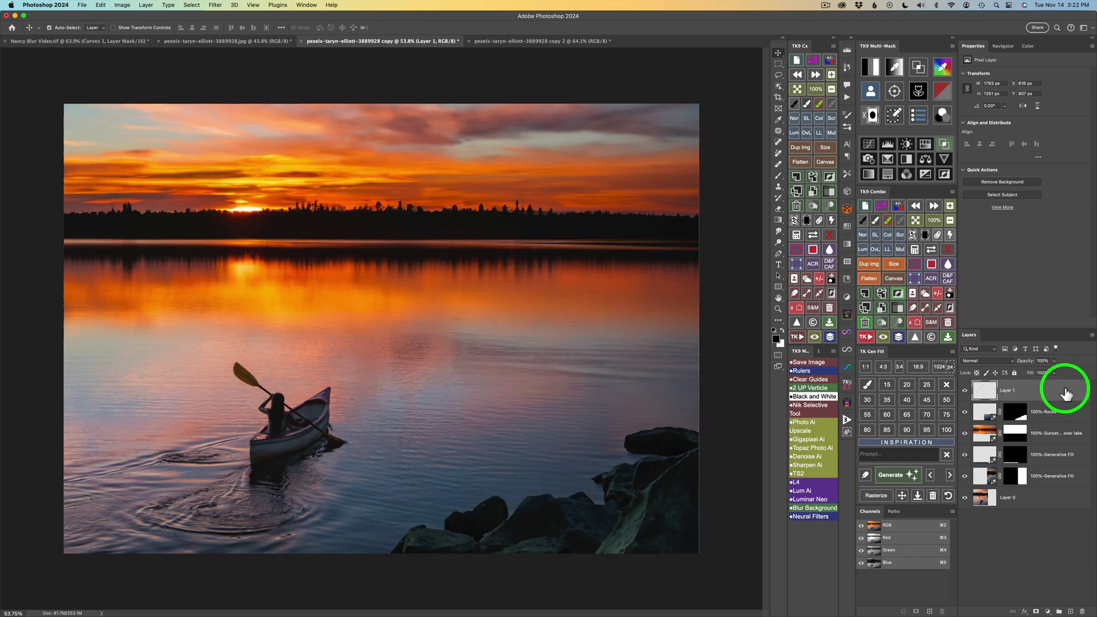
right_click(1067, 390)
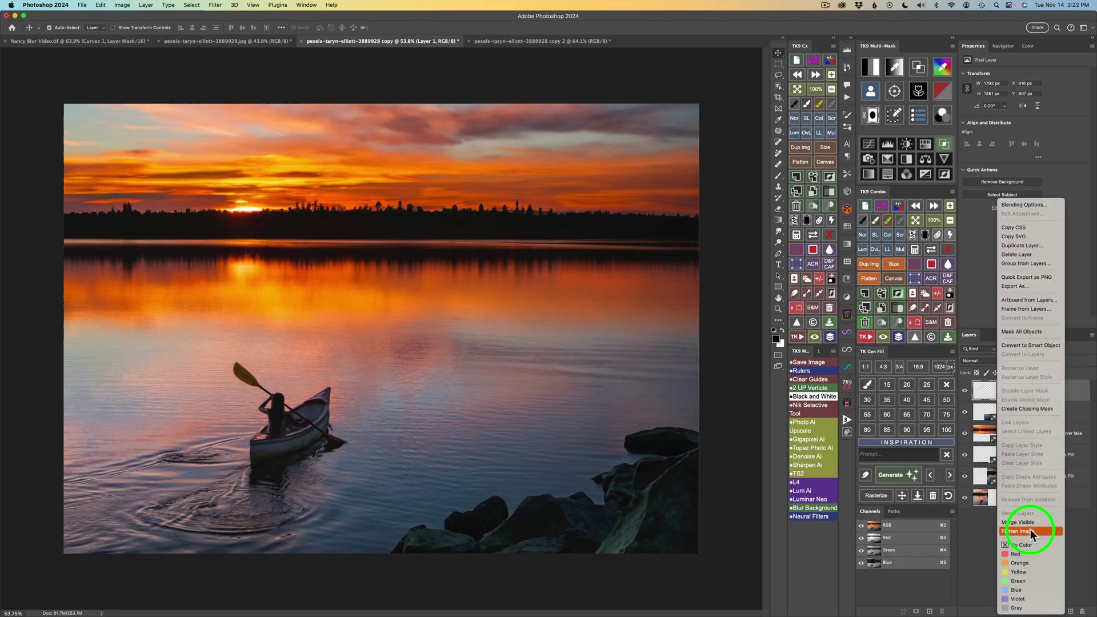
click(981, 536)
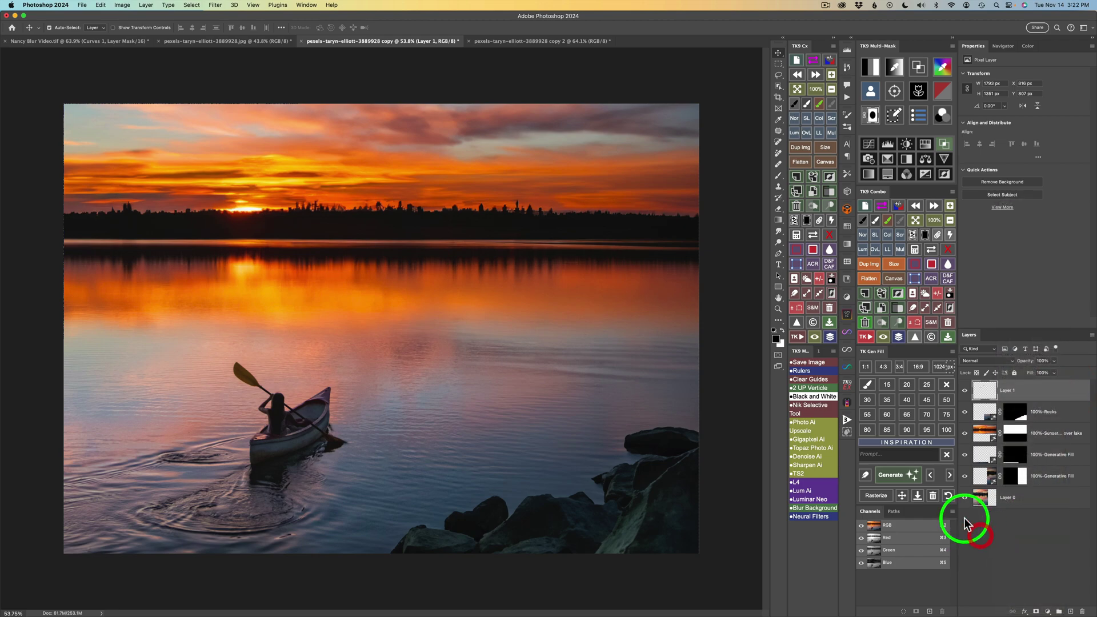
click(917, 496)
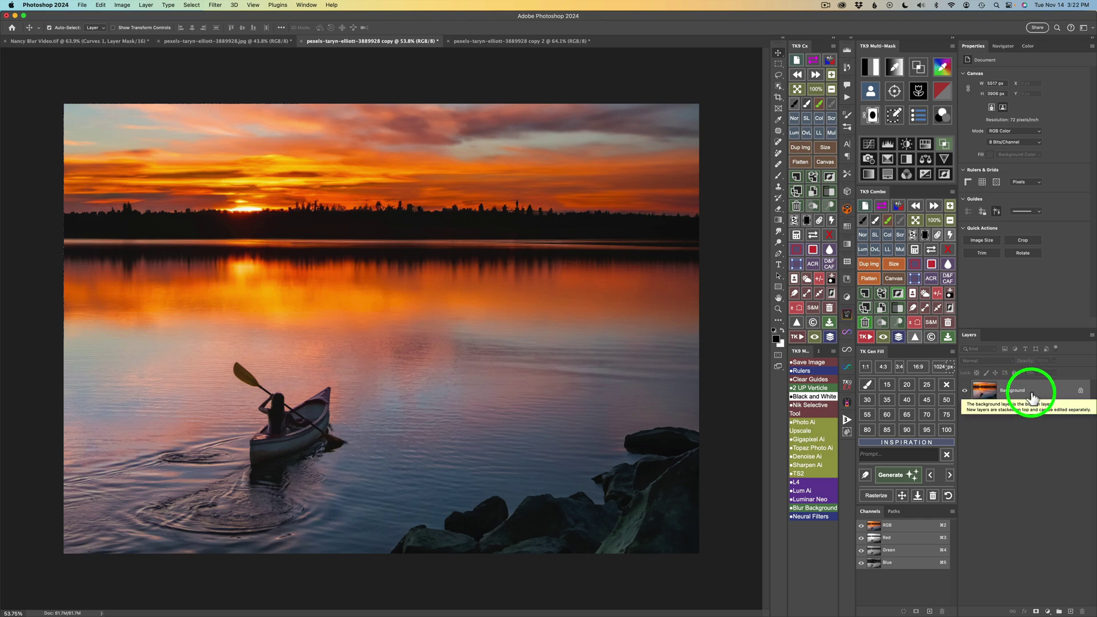
Duplicate the Background as Layer 1 and send it to Topaz Studio 2 from the Filter menu
key(super+j)
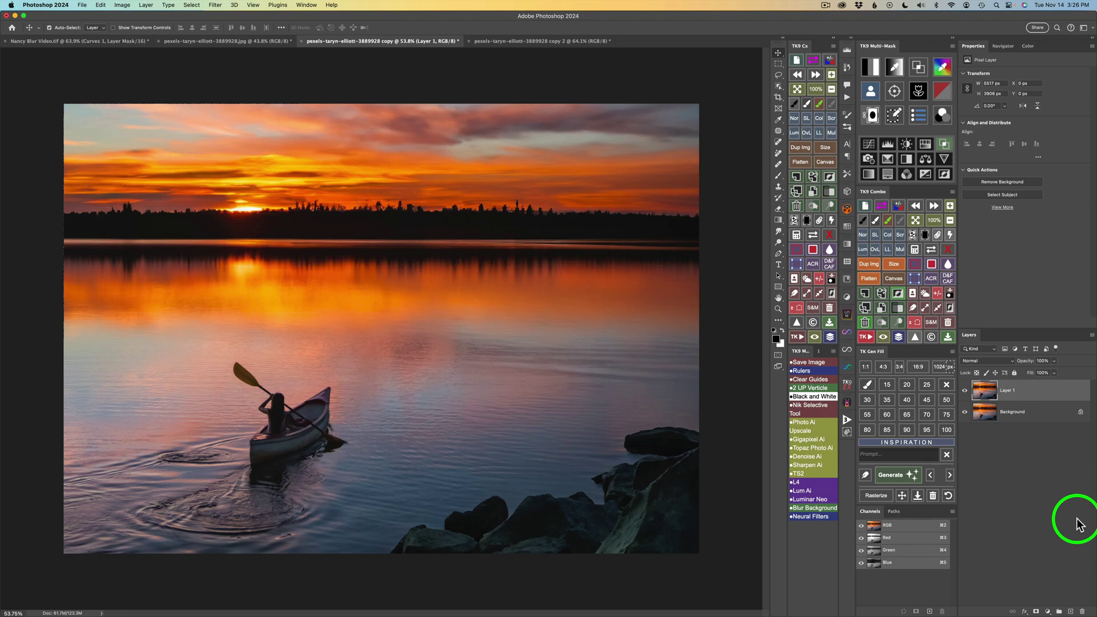
click(214, 6)
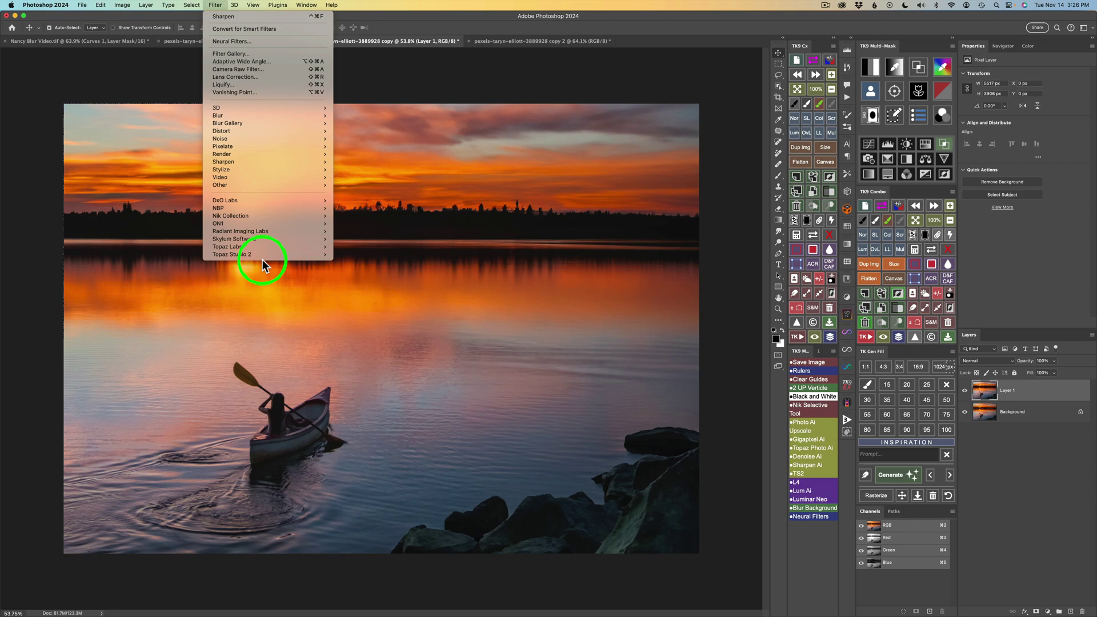
mouse_move(262, 253)
click(382, 254)
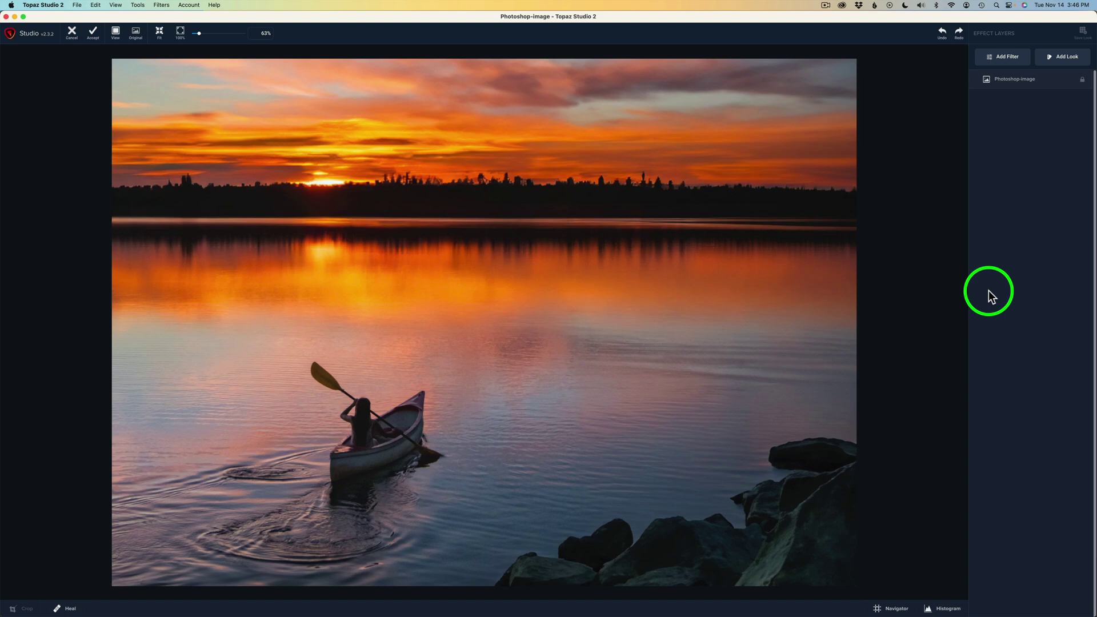
Add the Stylistic Impression filter, which starts with Number of Strokes at Med
click(1017, 60)
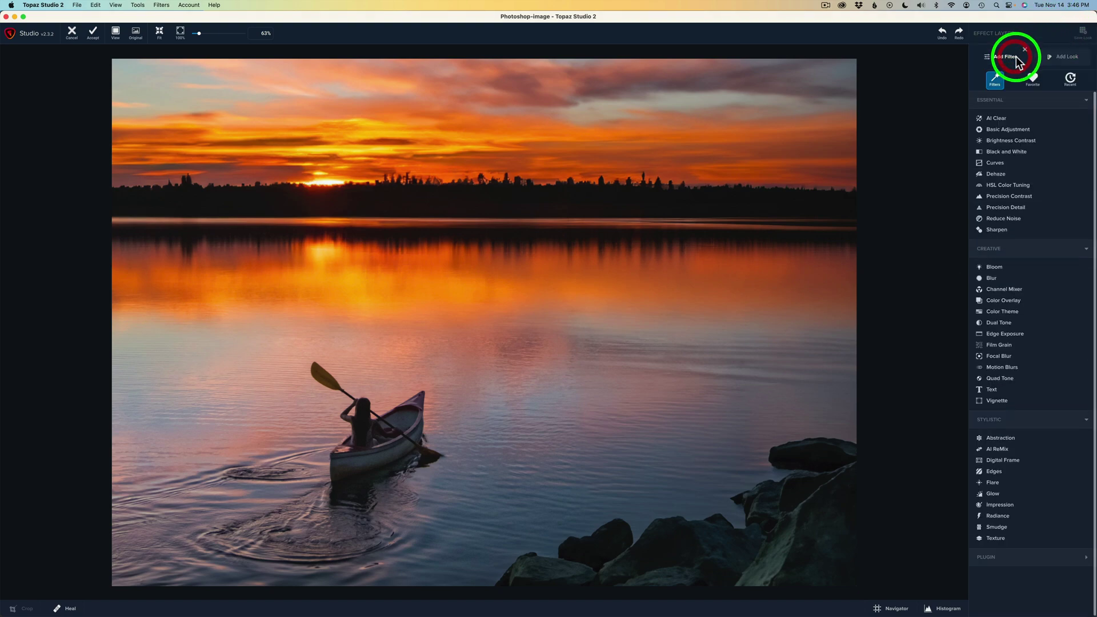
click(997, 505)
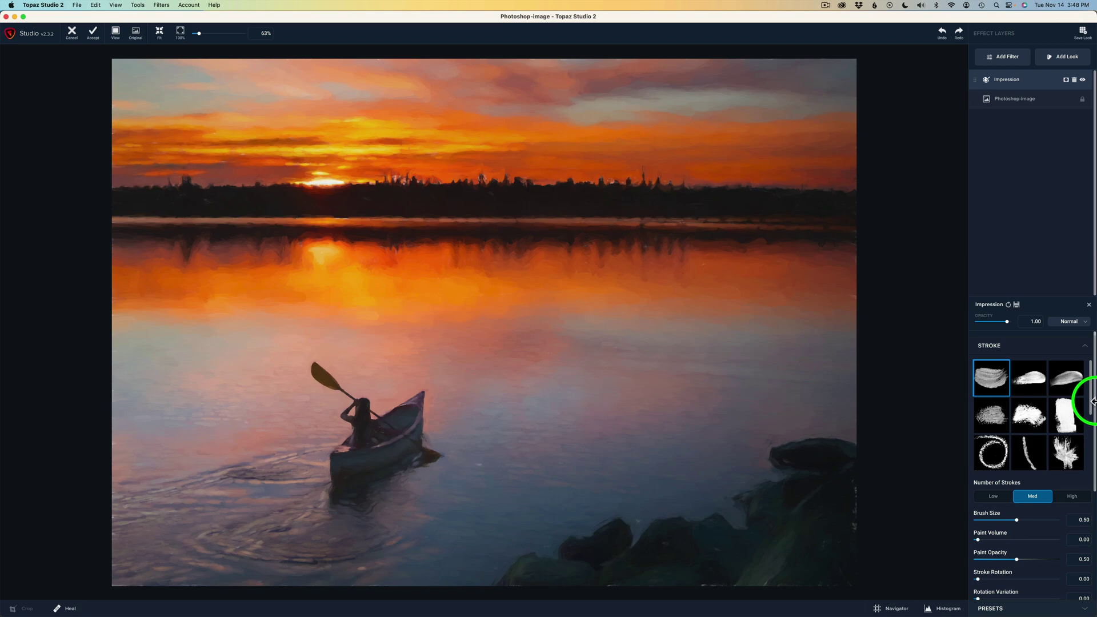
Expand Impression's Texture settings and set Background Type to Original, leaving the background colour unchanged
drag(1095, 404, 1095, 568)
click(1043, 577)
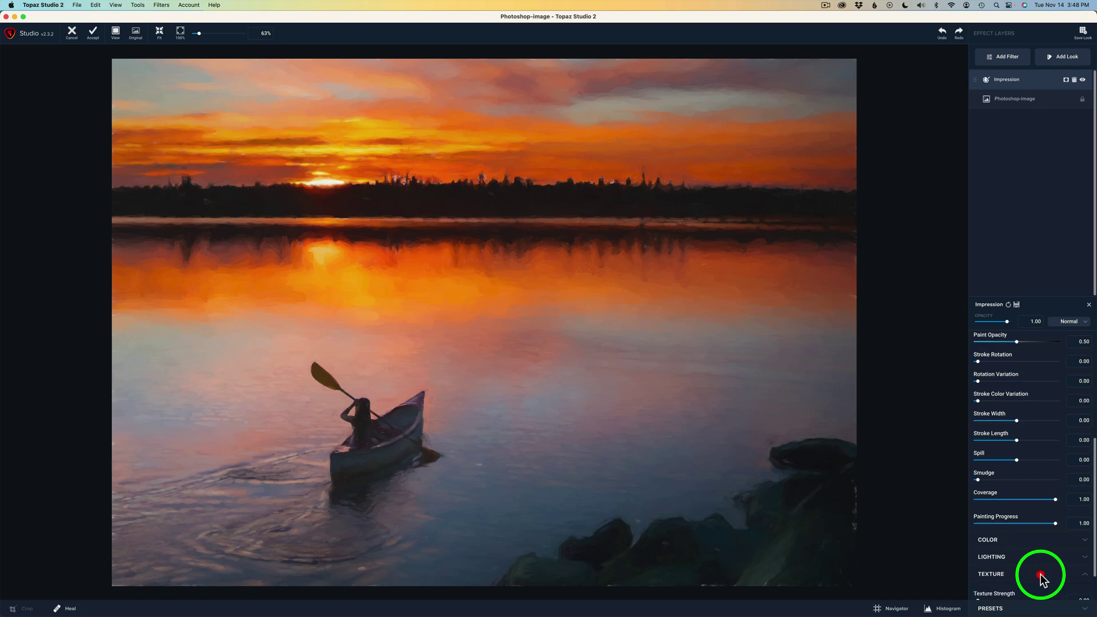
click(1094, 513)
drag(1094, 512, 1094, 603)
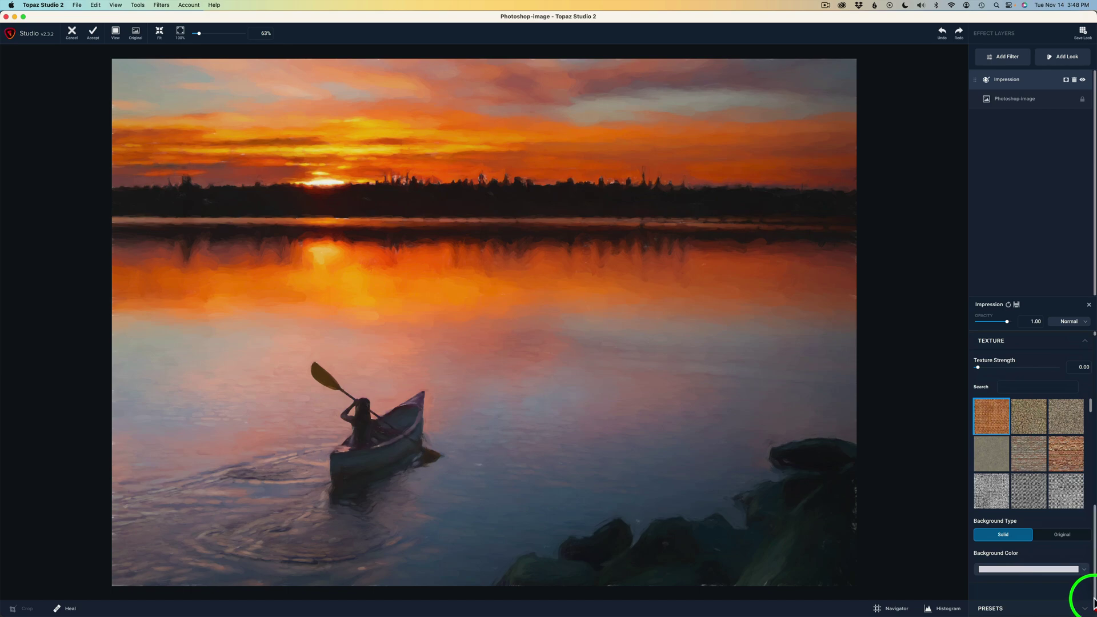
click(1027, 570)
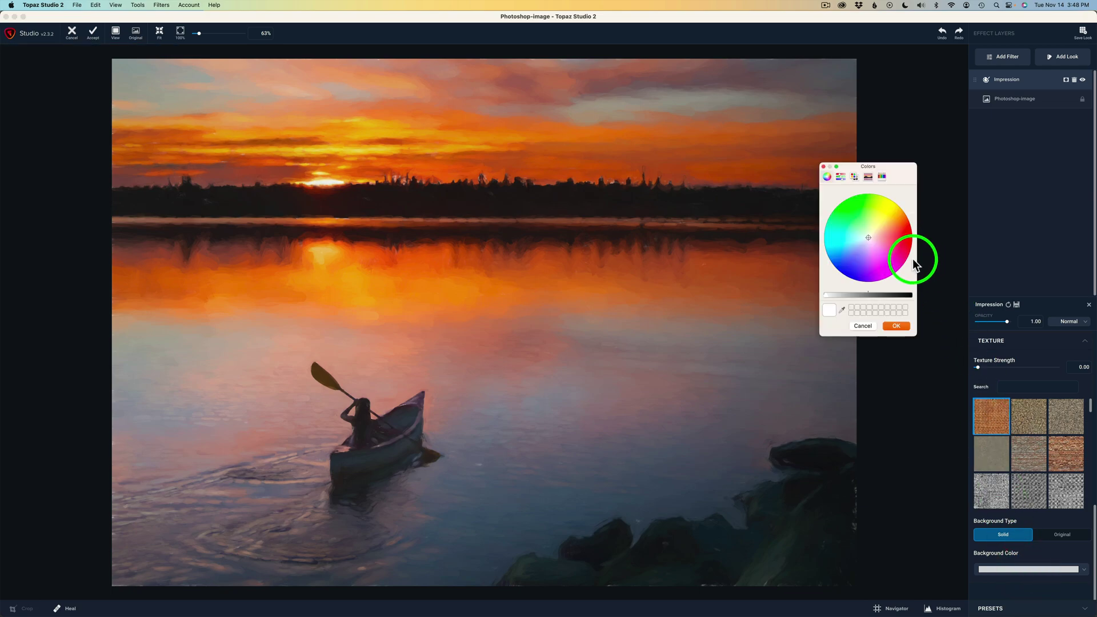
click(824, 167)
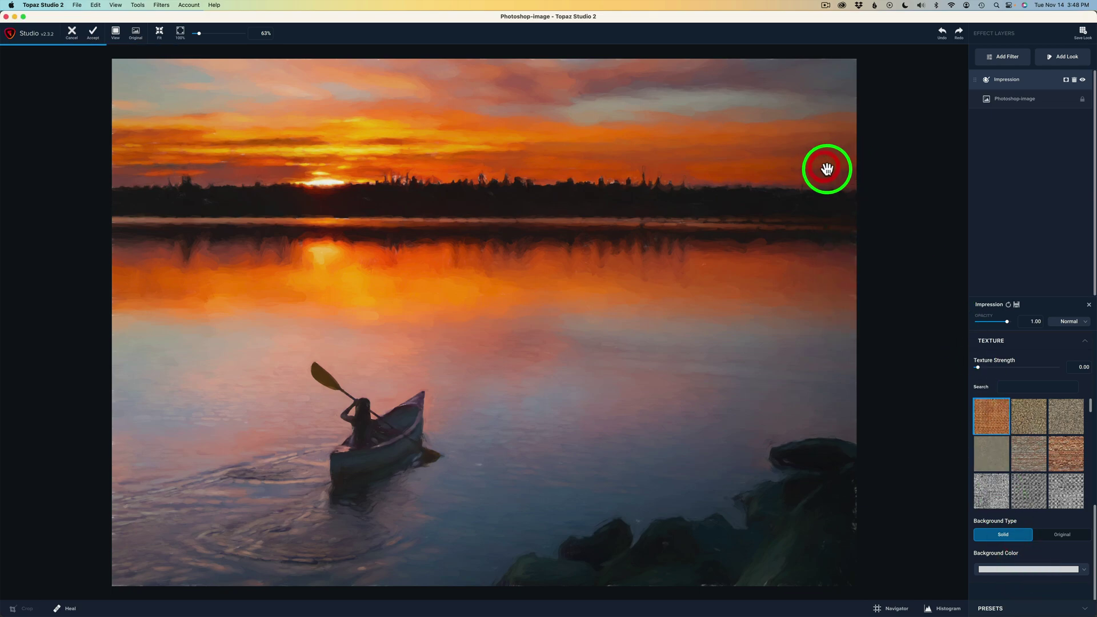
click(1058, 537)
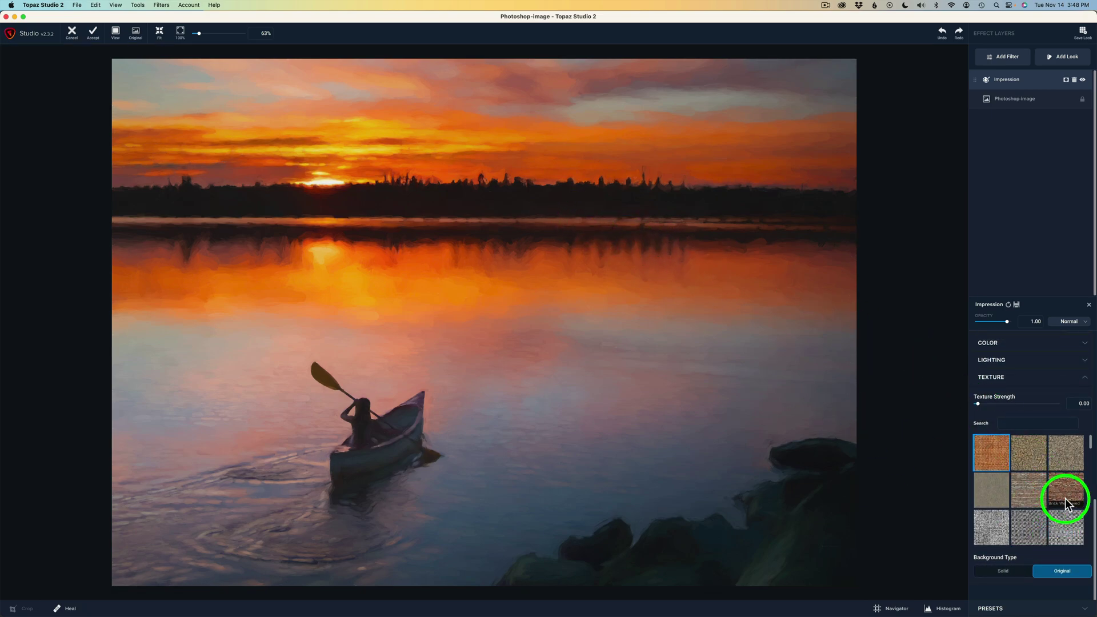
drag(1095, 523, 1095, 346)
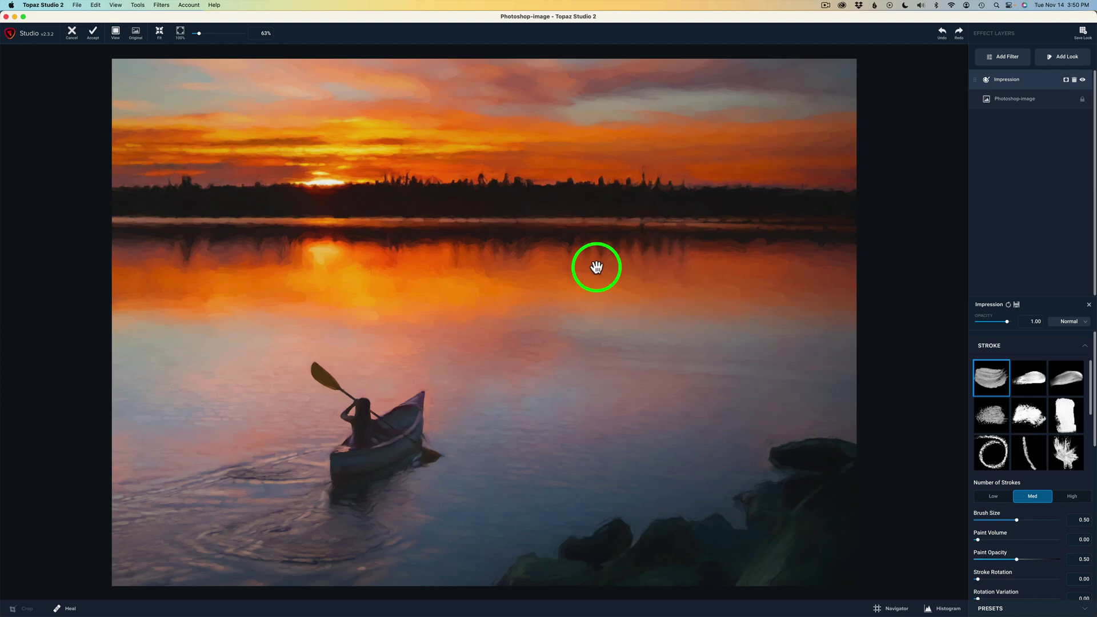
click(544, 258)
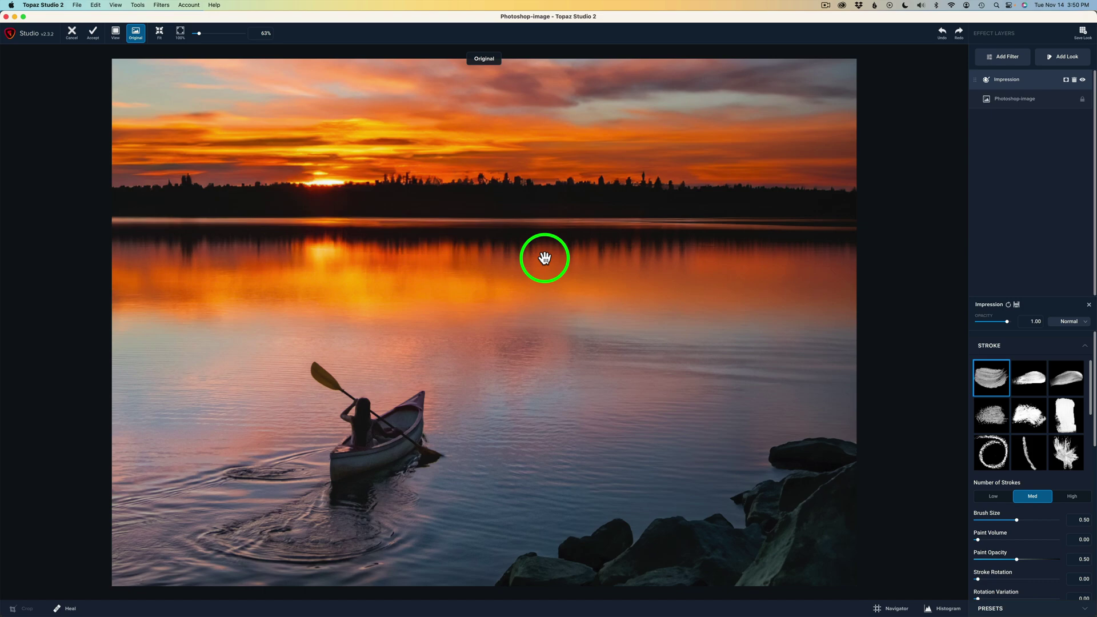
click(544, 258)
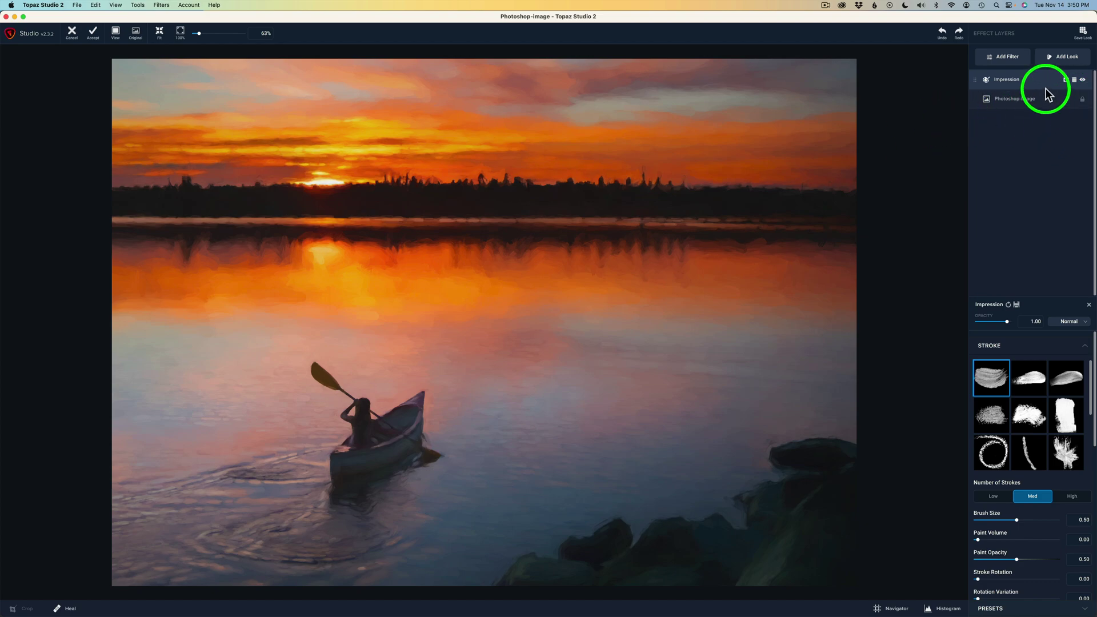
click(1084, 81)
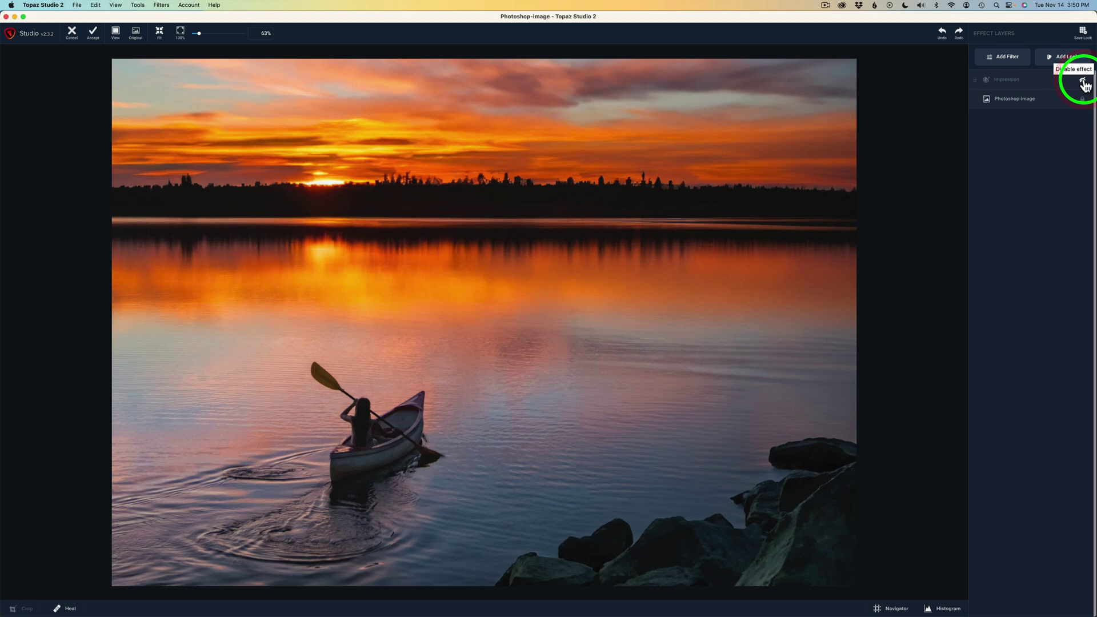
click(1084, 82)
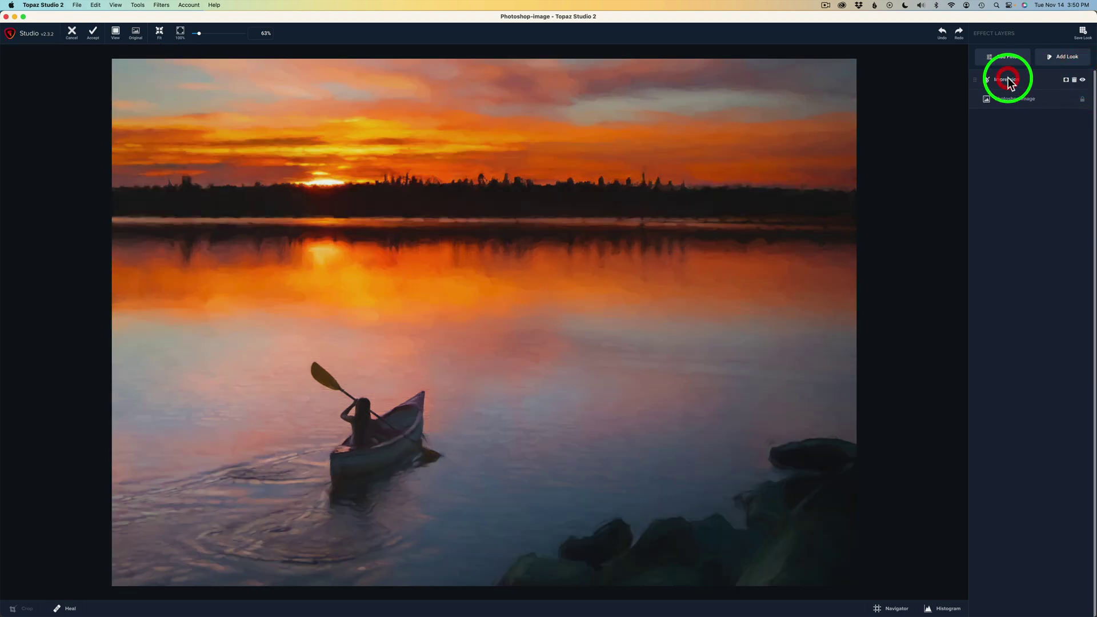
click(1009, 82)
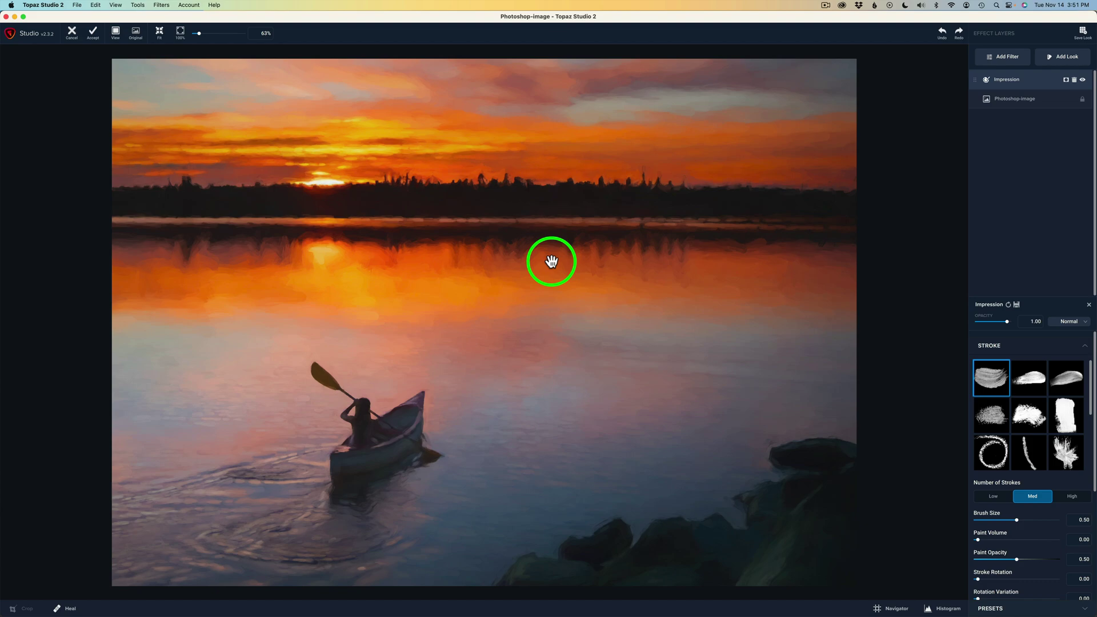
key(backslash)
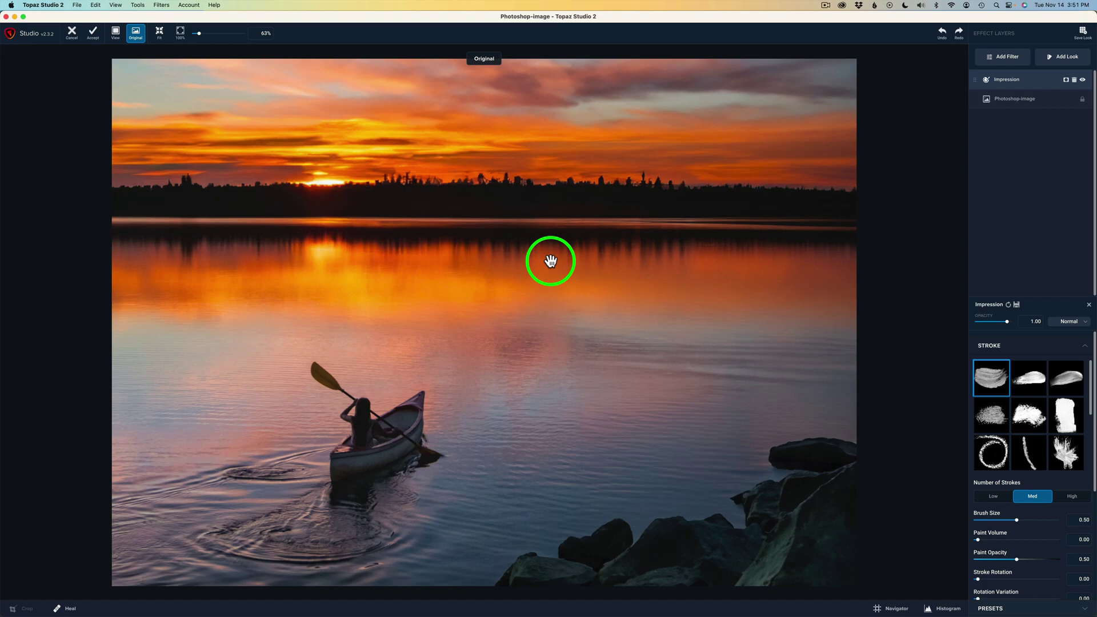
key(backslash)
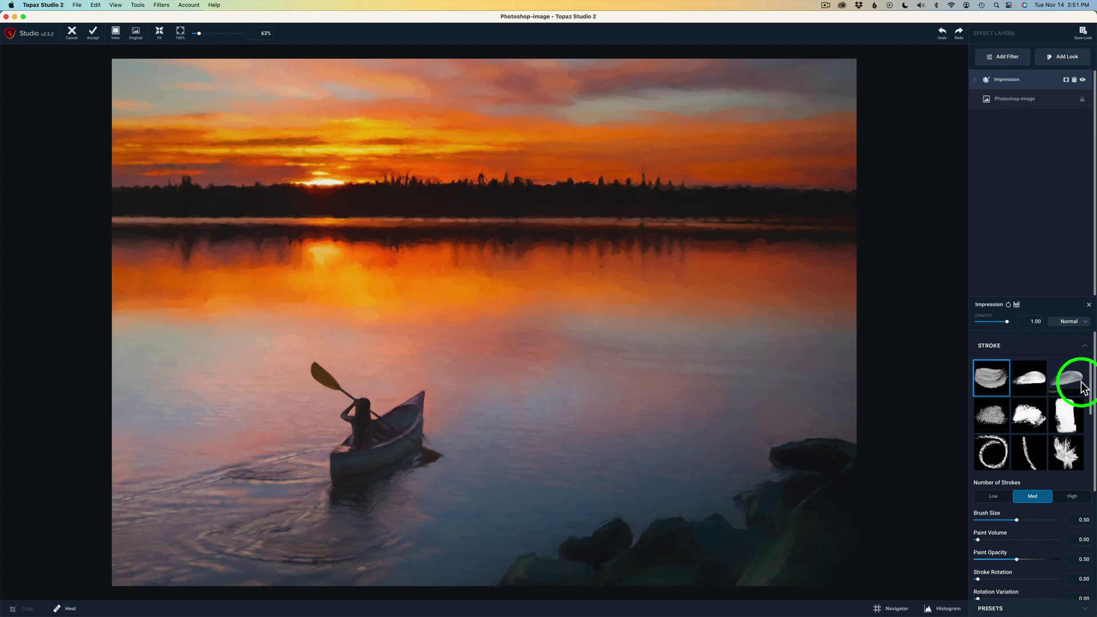
Preview the second, third and sixth stroke brushes, keep the first brush, and set Number of Strokes to Low
scroll(1065, 397, down, 5)
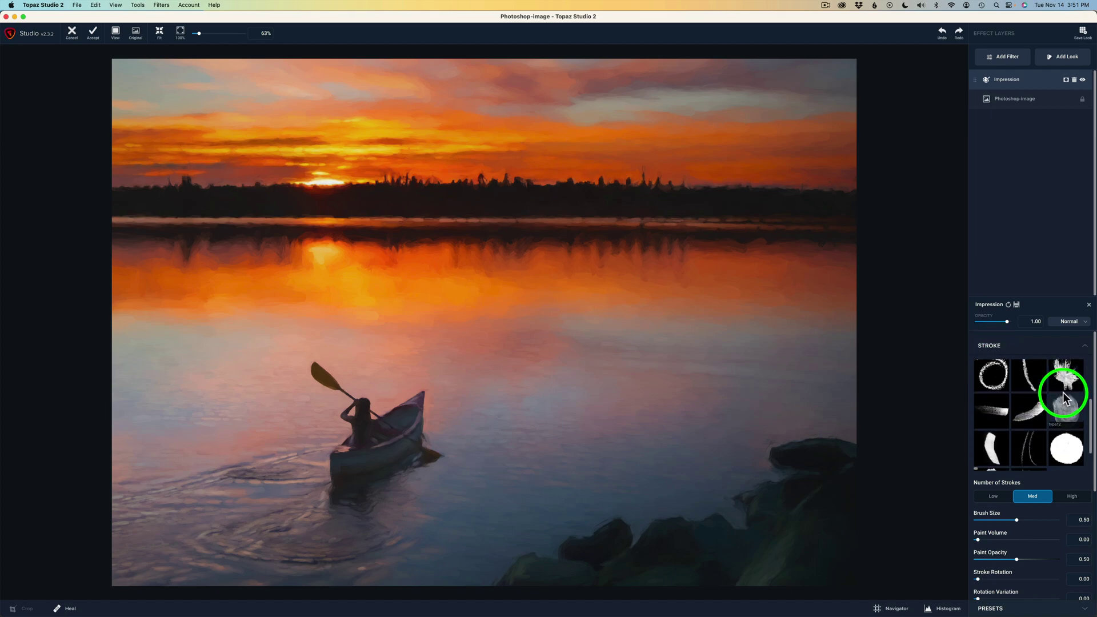
scroll(1064, 398, up, 5)
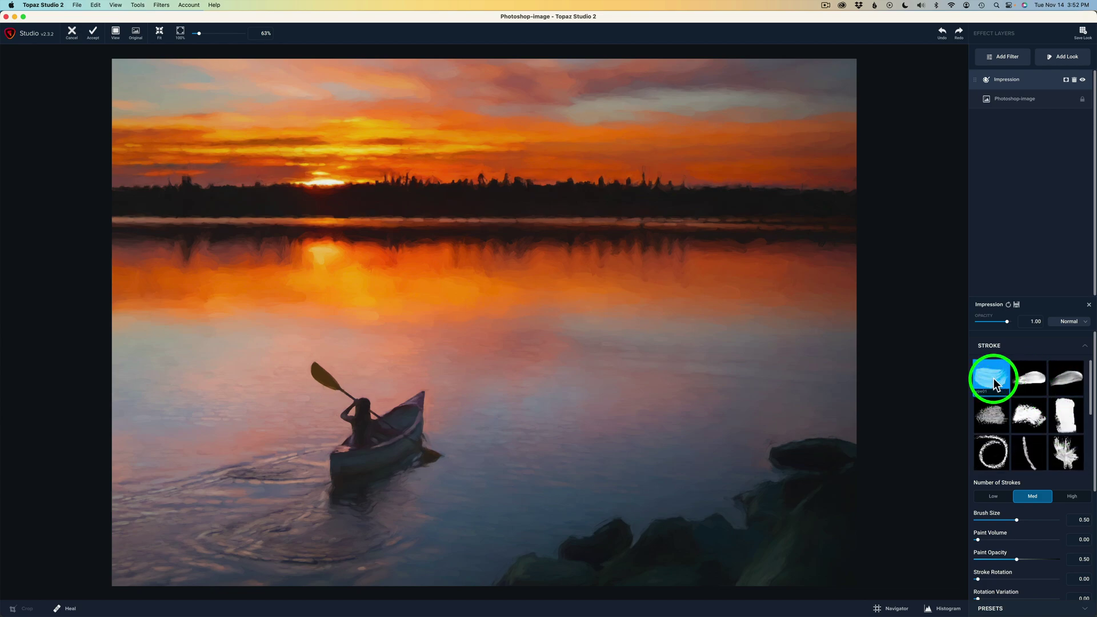
click(1032, 383)
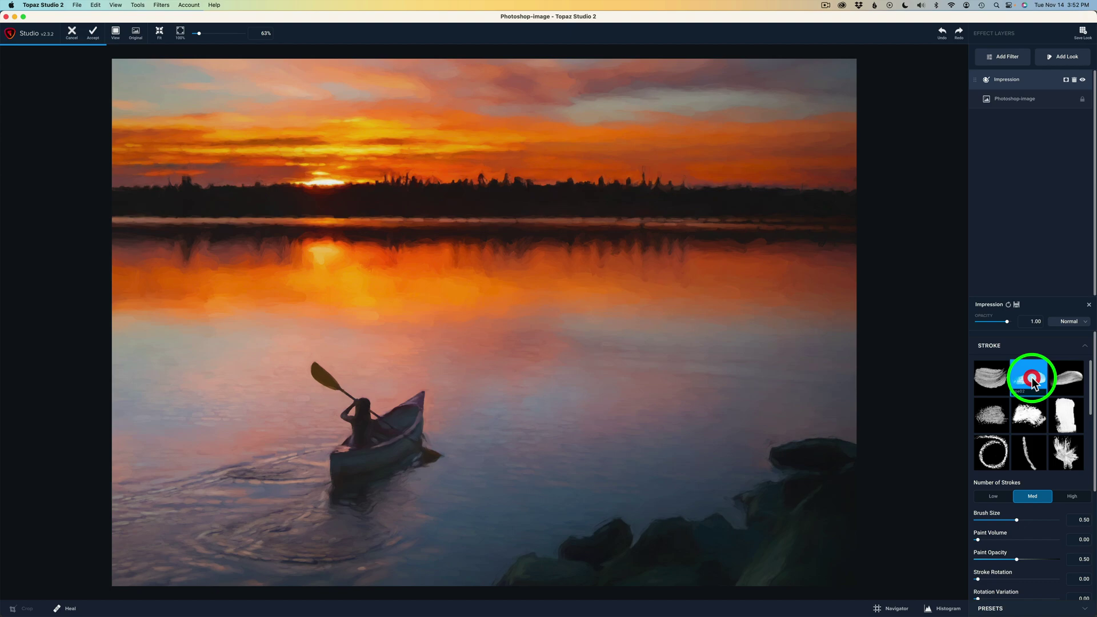
click(1067, 383)
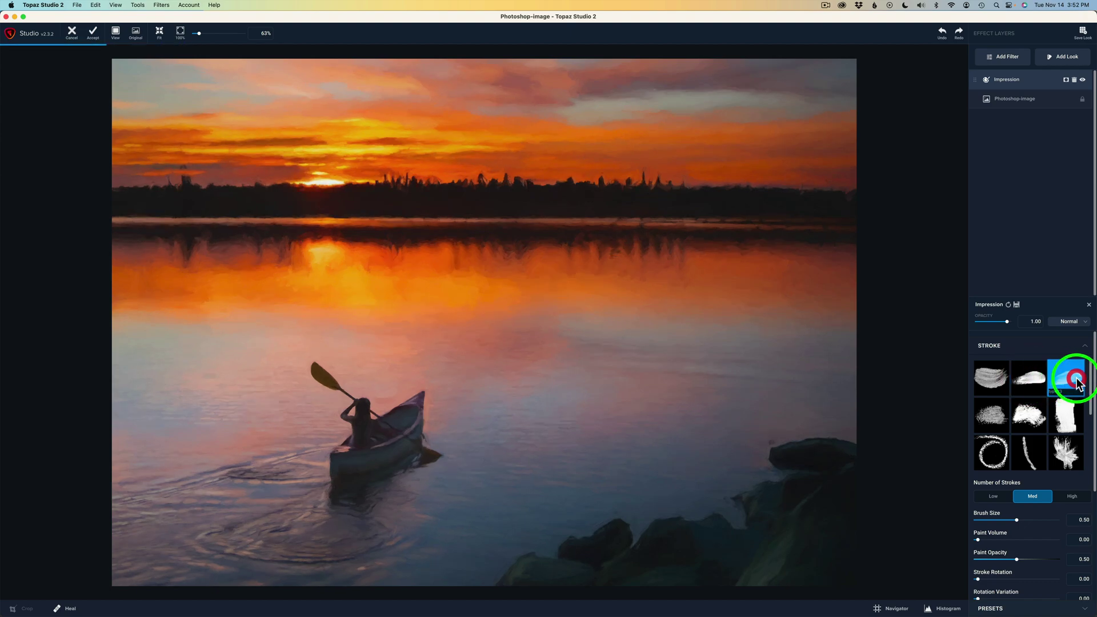
click(1066, 420)
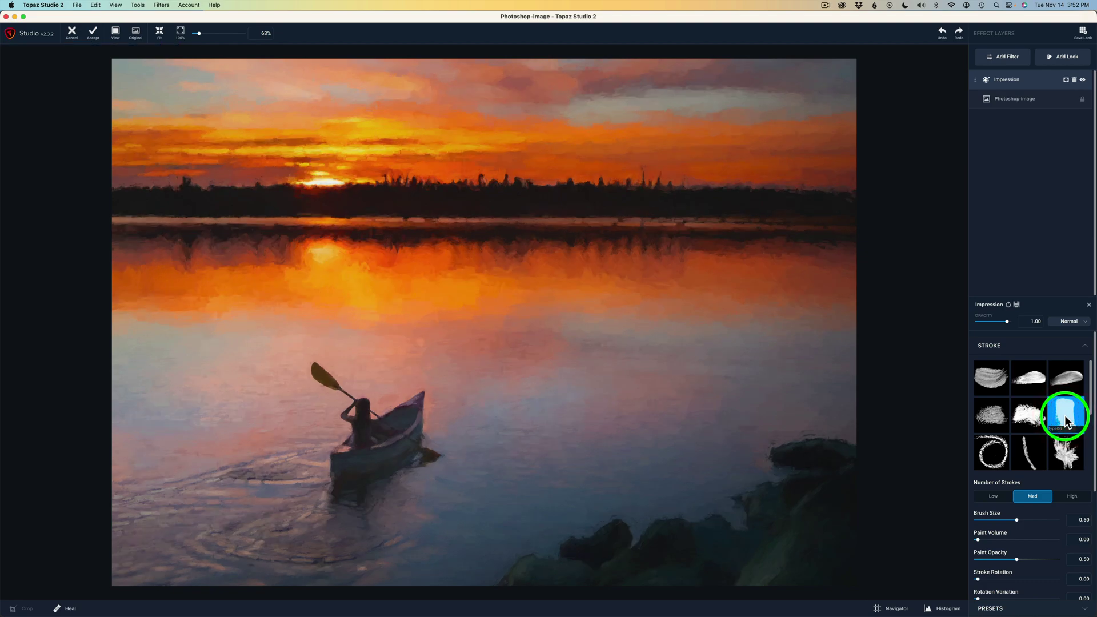
click(992, 380)
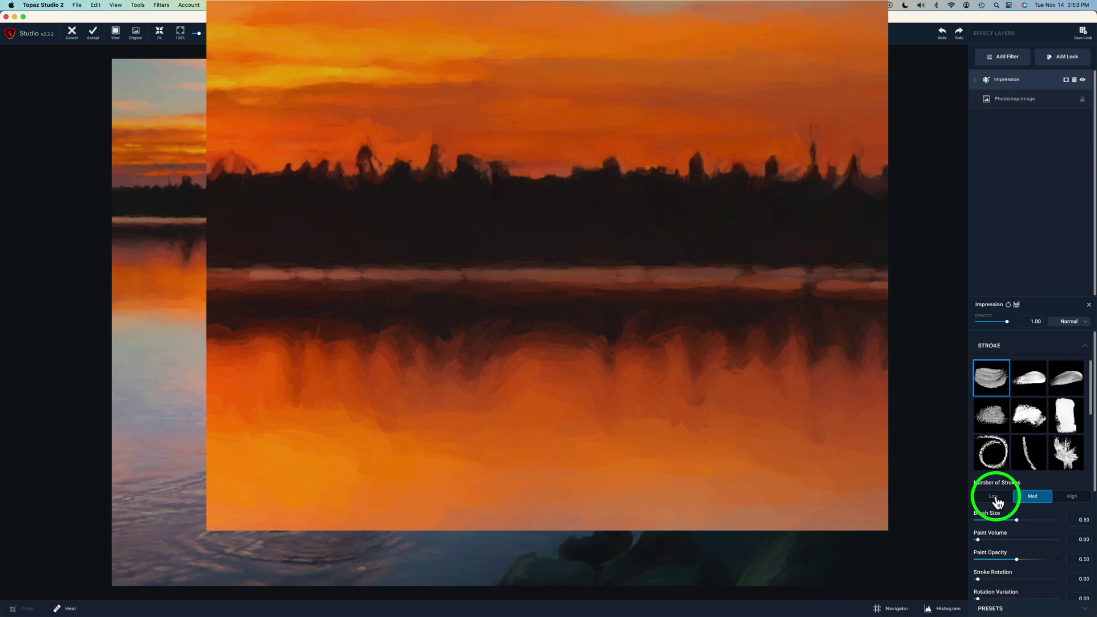
click(996, 497)
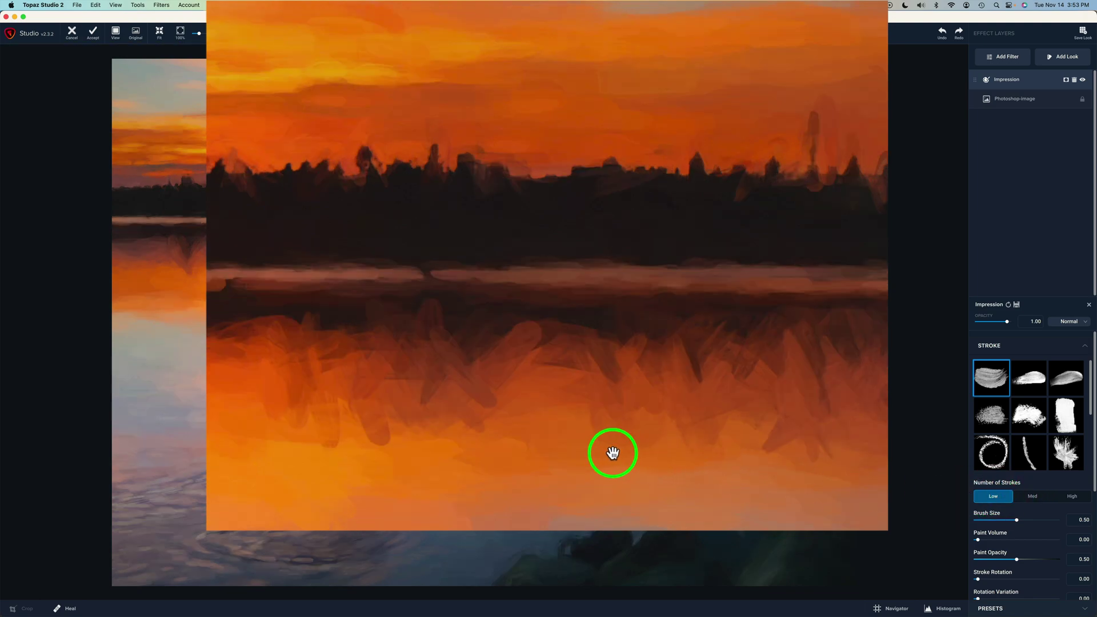
Compare Med and High for Number of Strokes, settling on Med
click(1036, 498)
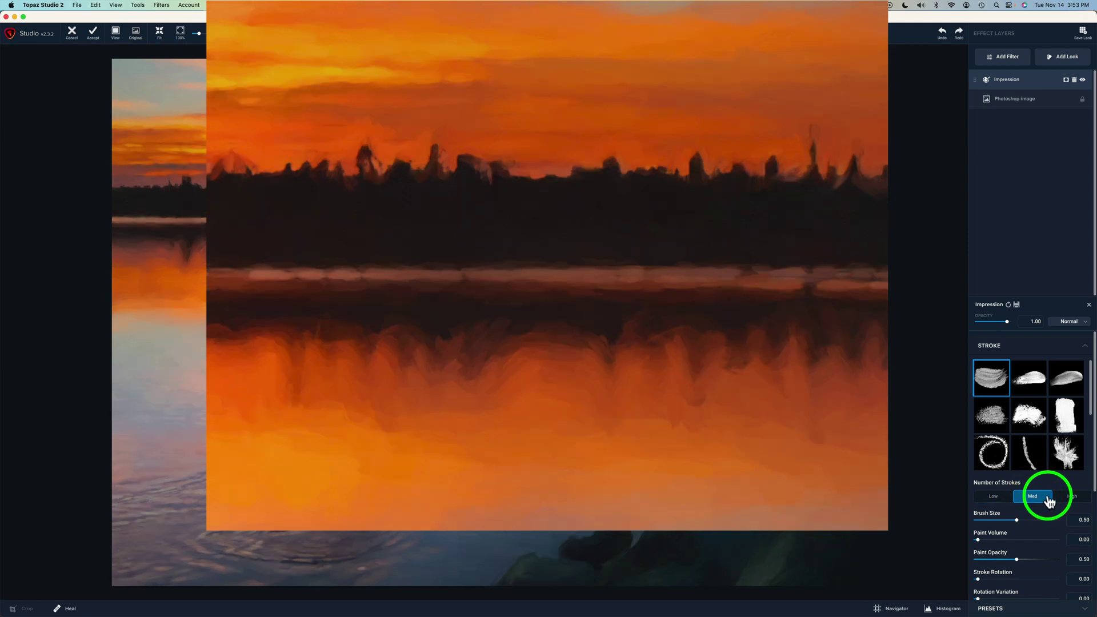
click(1072, 498)
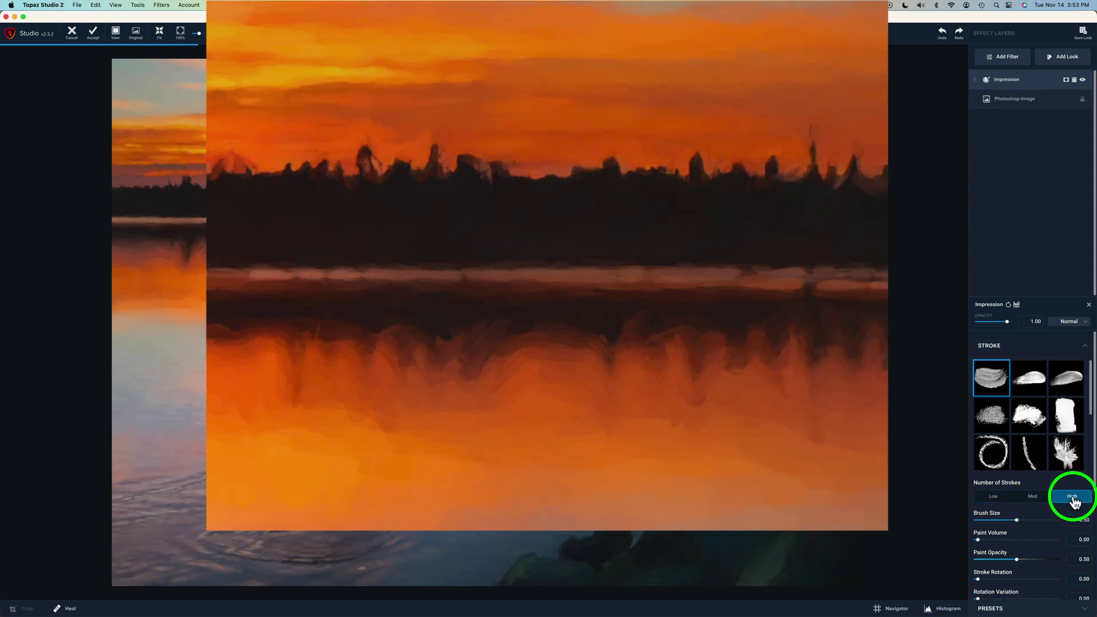
click(1033, 499)
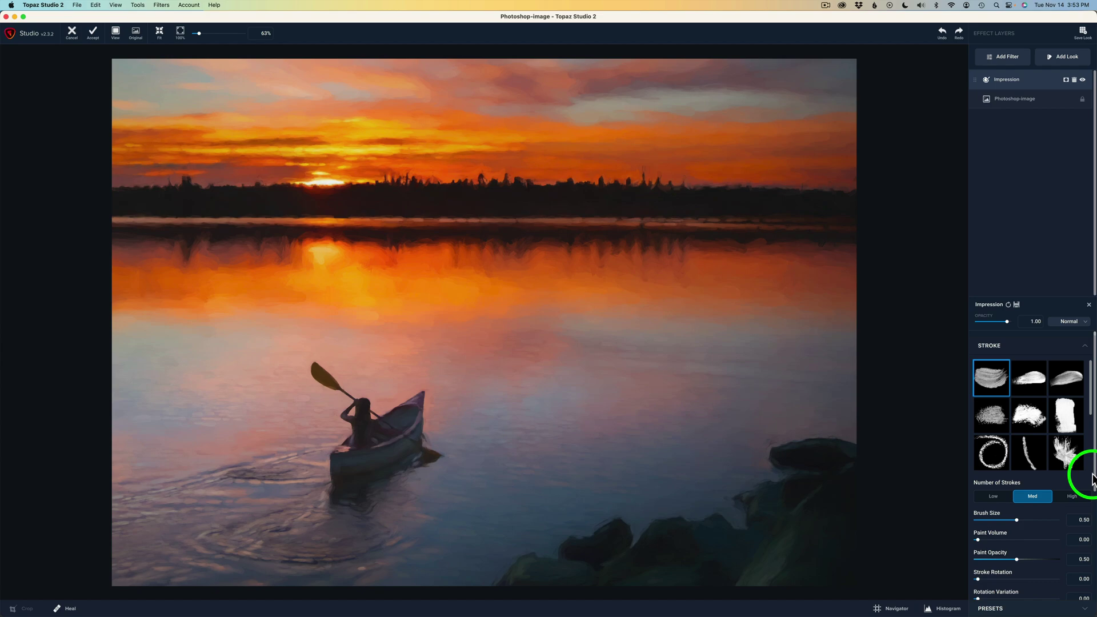
scroll(1095, 485, down, 2)
scroll(1094, 485, down, 10)
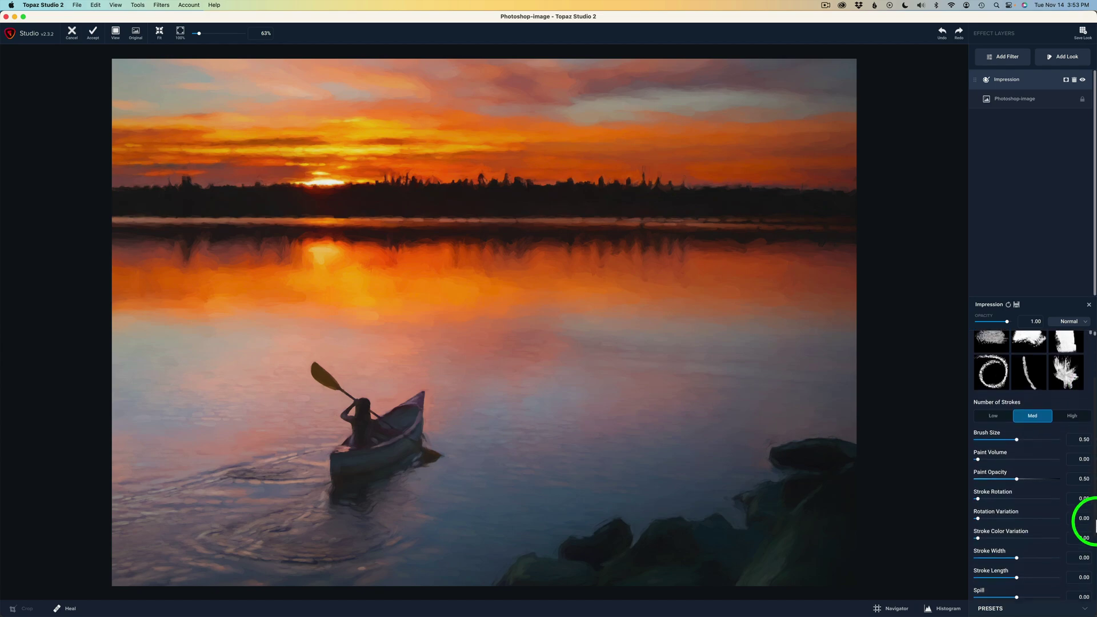
scroll(1093, 539, up, 1)
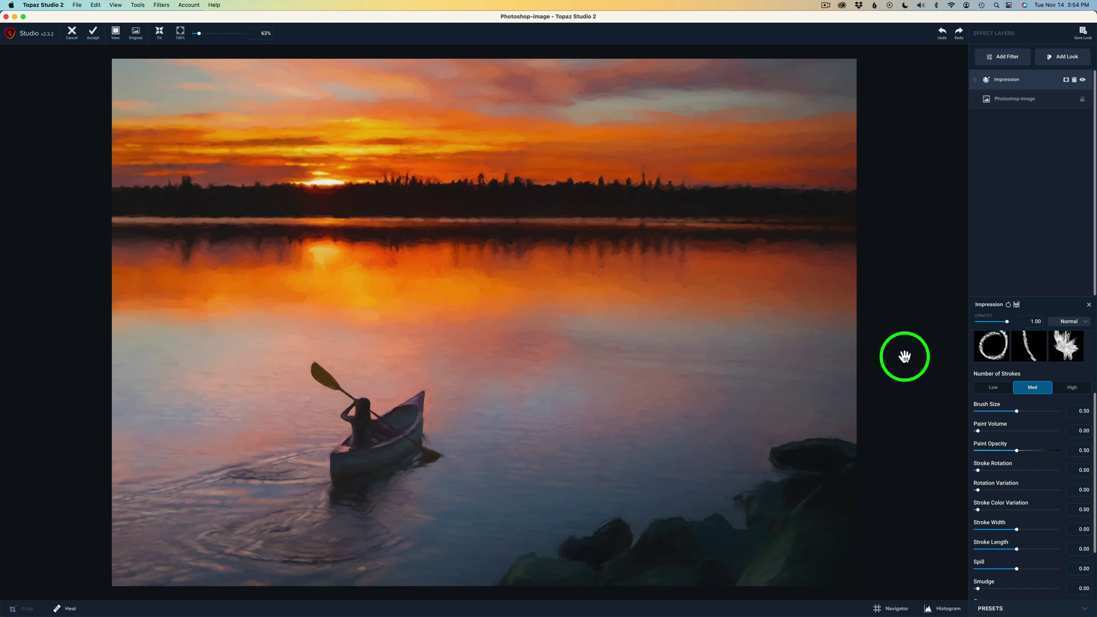
Raise Stroke Rotation to 0.10, then try Paint Opacity at 0.97 and reset it to 0.50
click(978, 469)
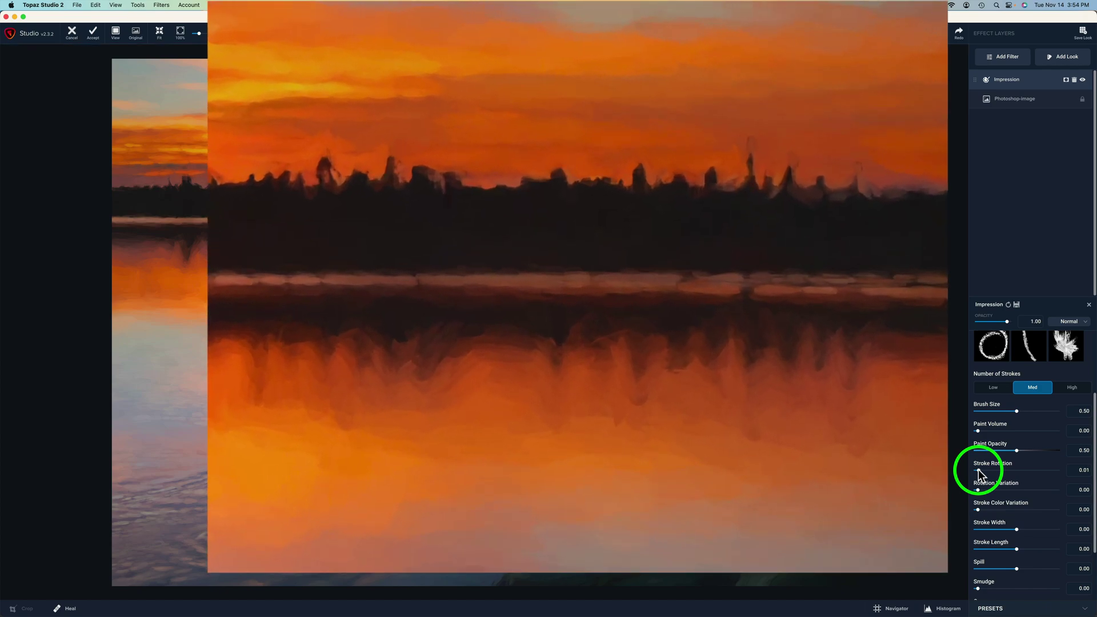
mouse_move(978, 470)
mouse_down()
mouse_move(1053, 471)
mouse_move(986, 471)
mouse_up()
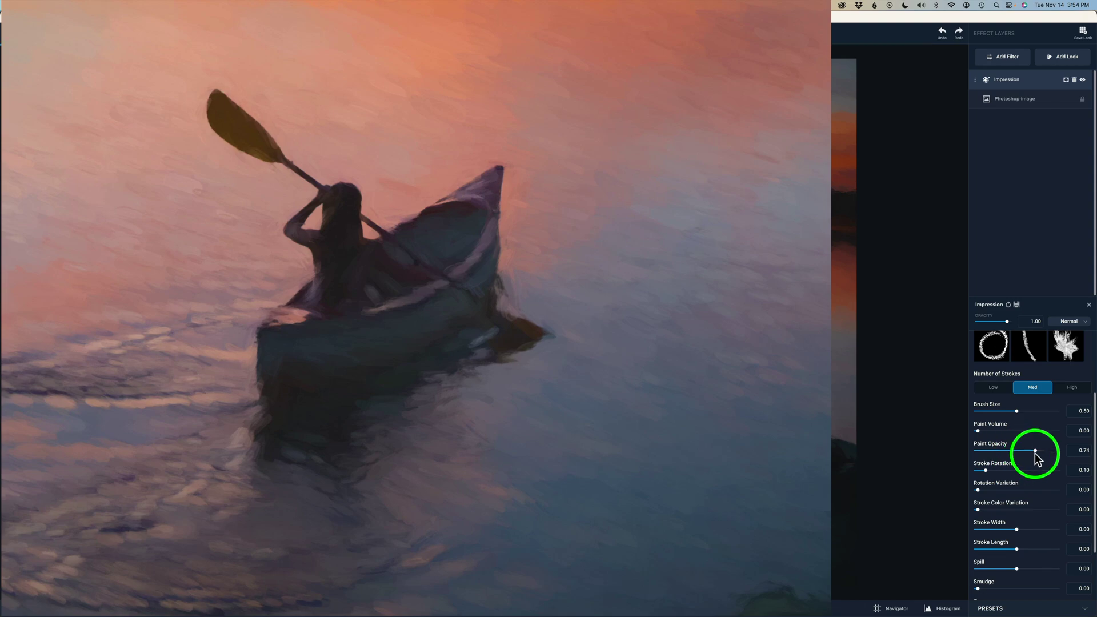
drag(1035, 453, 1053, 454)
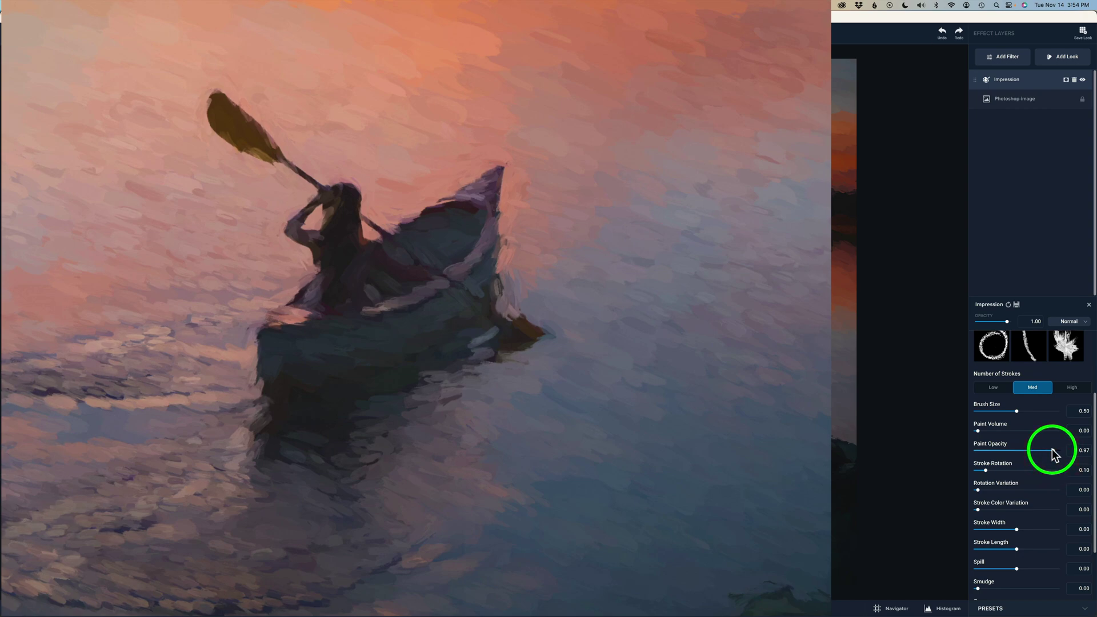
double_click(992, 443)
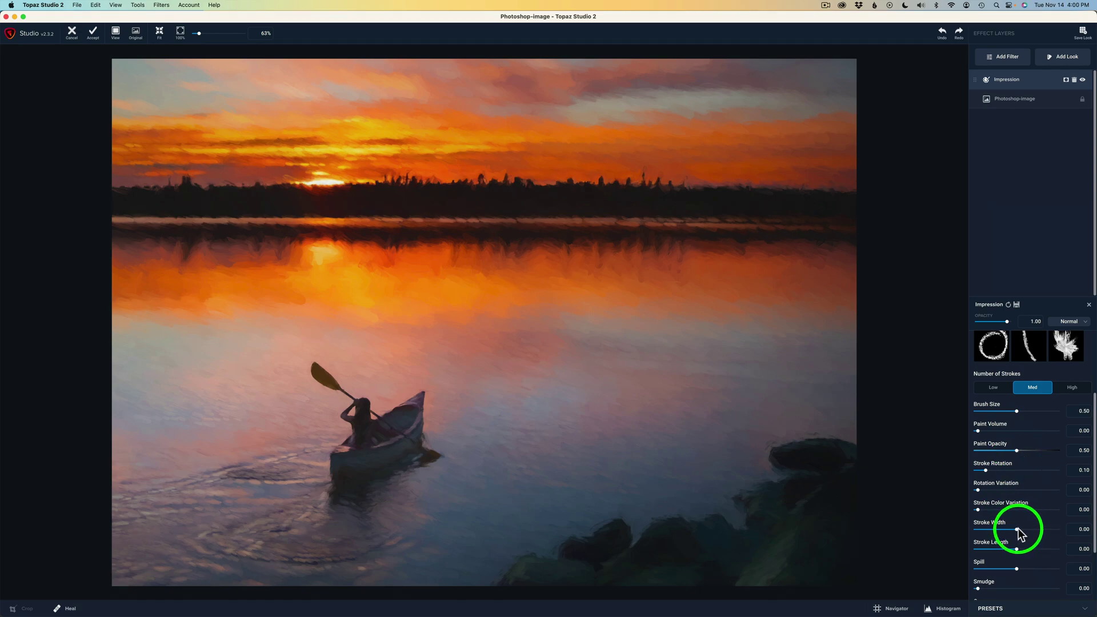
Set Stroke Width to -0.55, then try Stroke Length at 1.00 and reset it to 0.00
drag(1019, 533, 1059, 529)
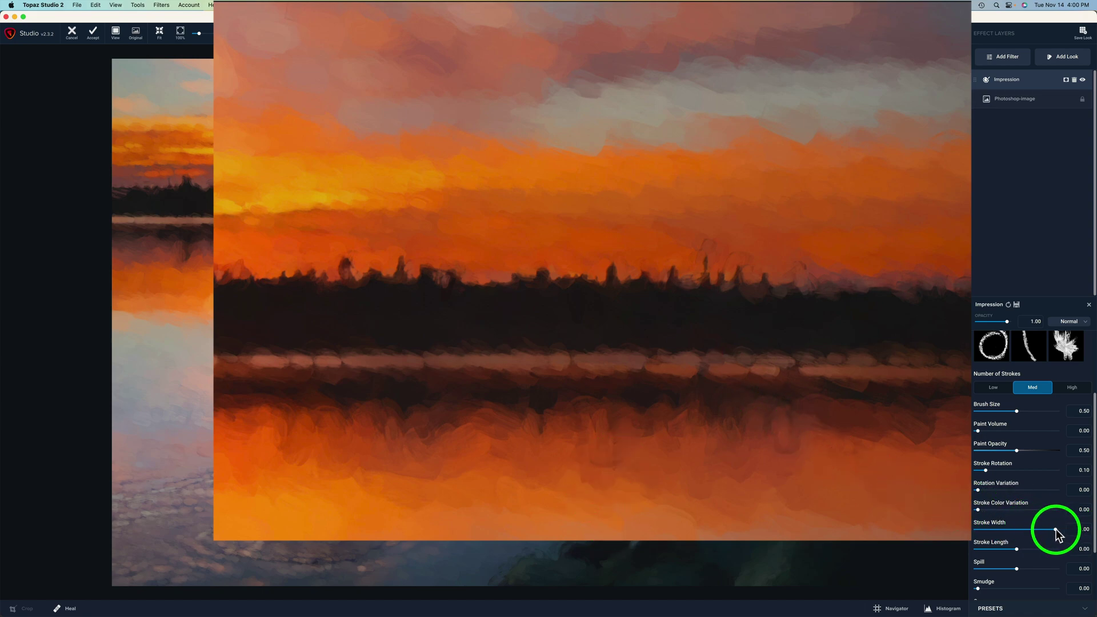
drag(1055, 534, 995, 527)
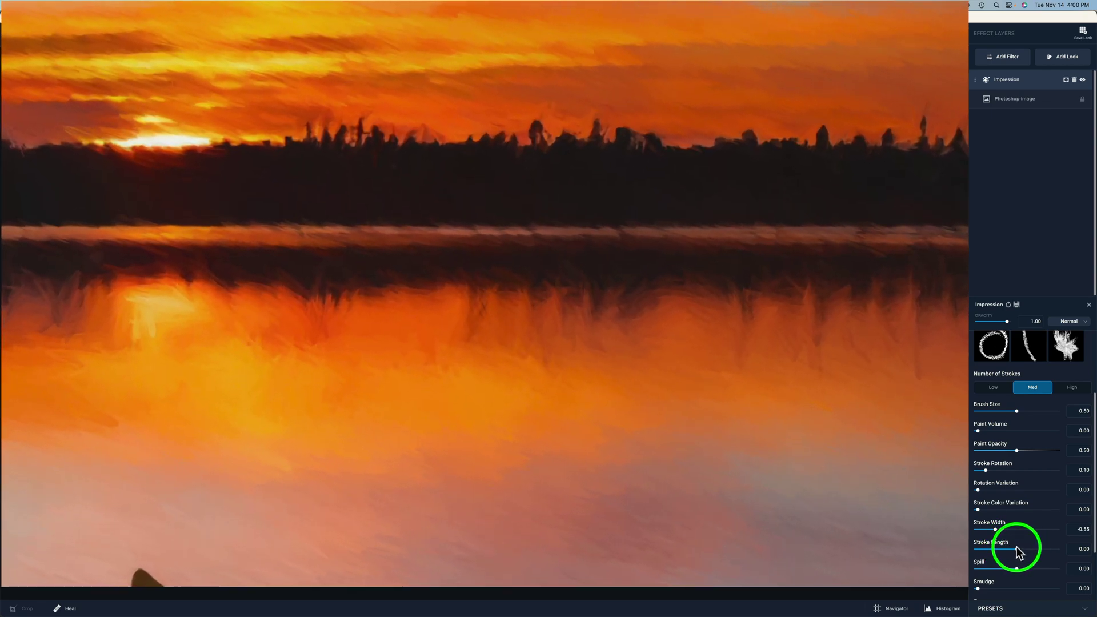
mouse_move(1017, 548)
mouse_down()
mouse_move(1085, 551)
mouse_move(941, 547)
mouse_move(1005, 549)
mouse_up()
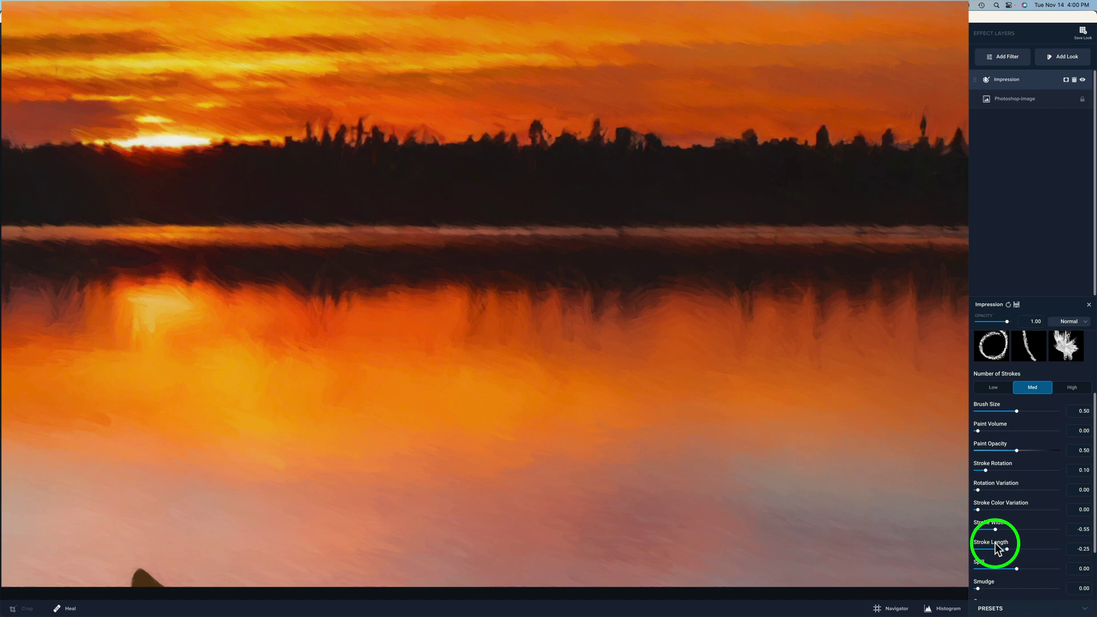
double_click(997, 549)
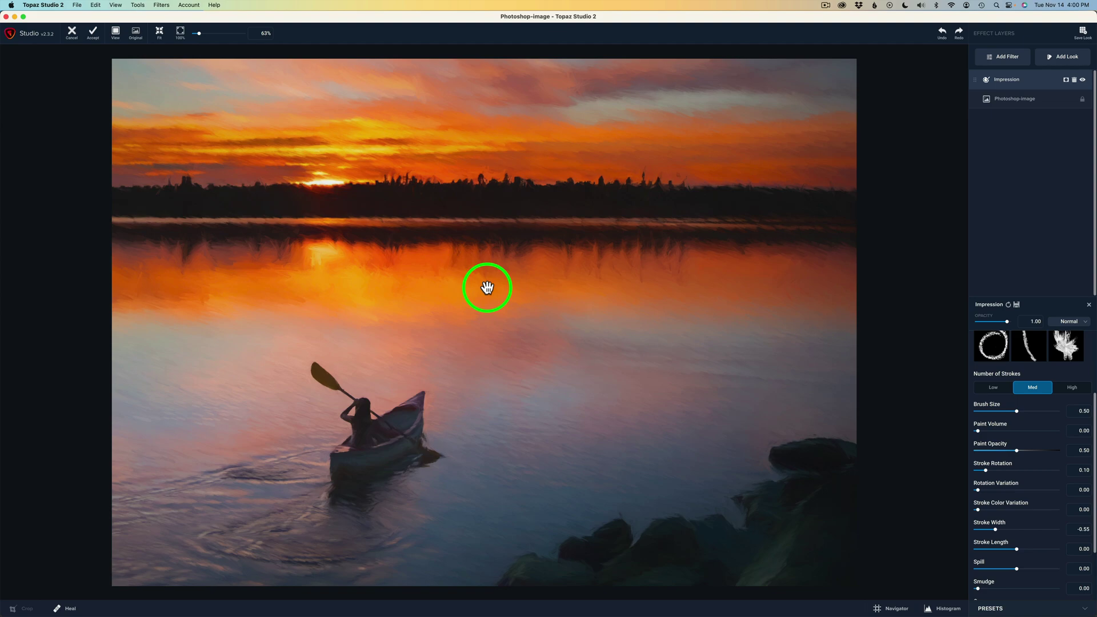
Compare the Impression painting against the original photo, then bring up the filter list
click(487, 288)
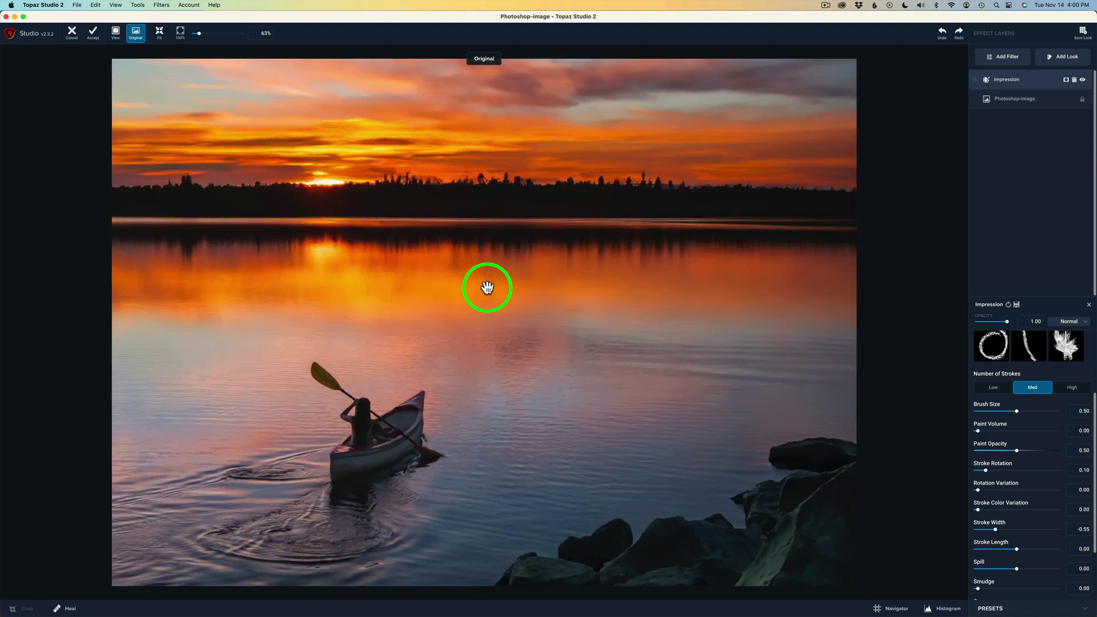
click(487, 288)
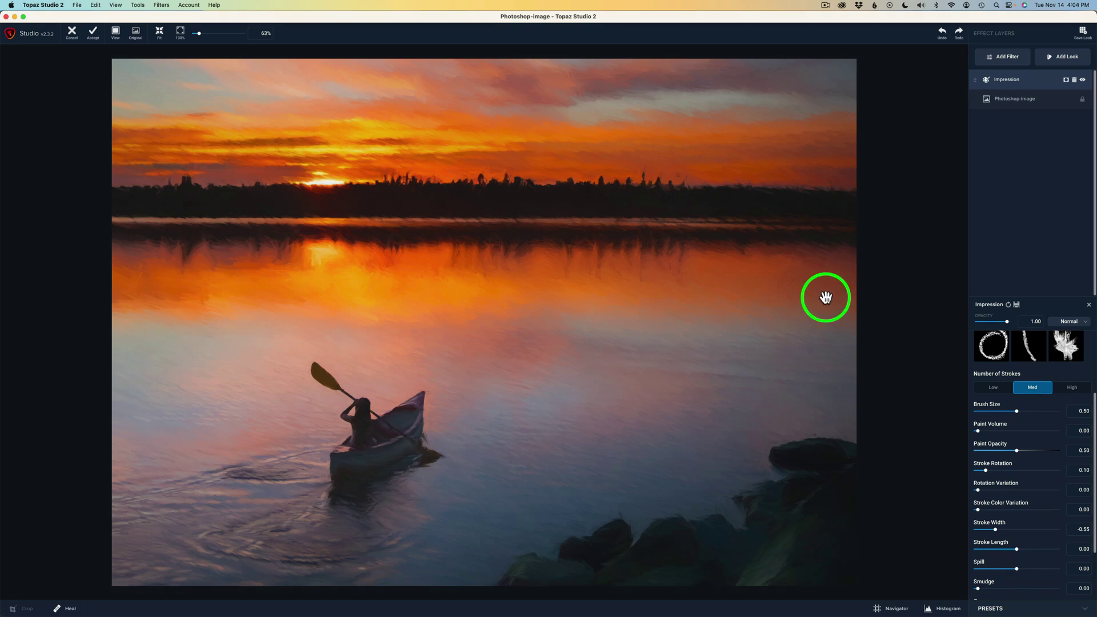
click(1007, 56)
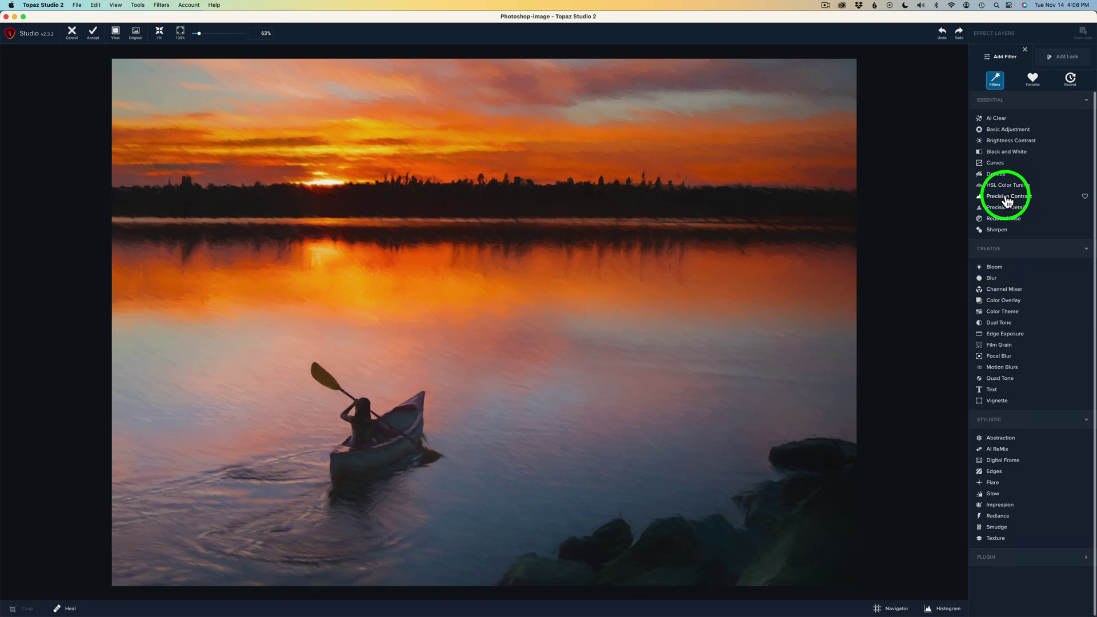
Add an Essential Precision Contrast filter with Micro 0.38, Low 0.16 and Medium 0.20
click(1007, 197)
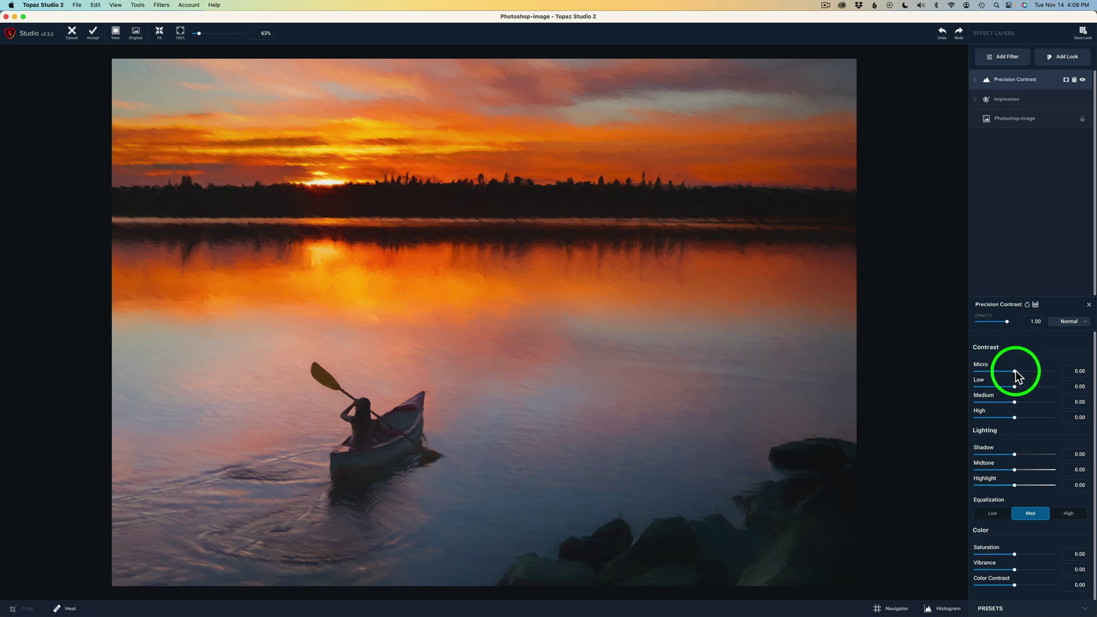
drag(1015, 372, 1054, 377)
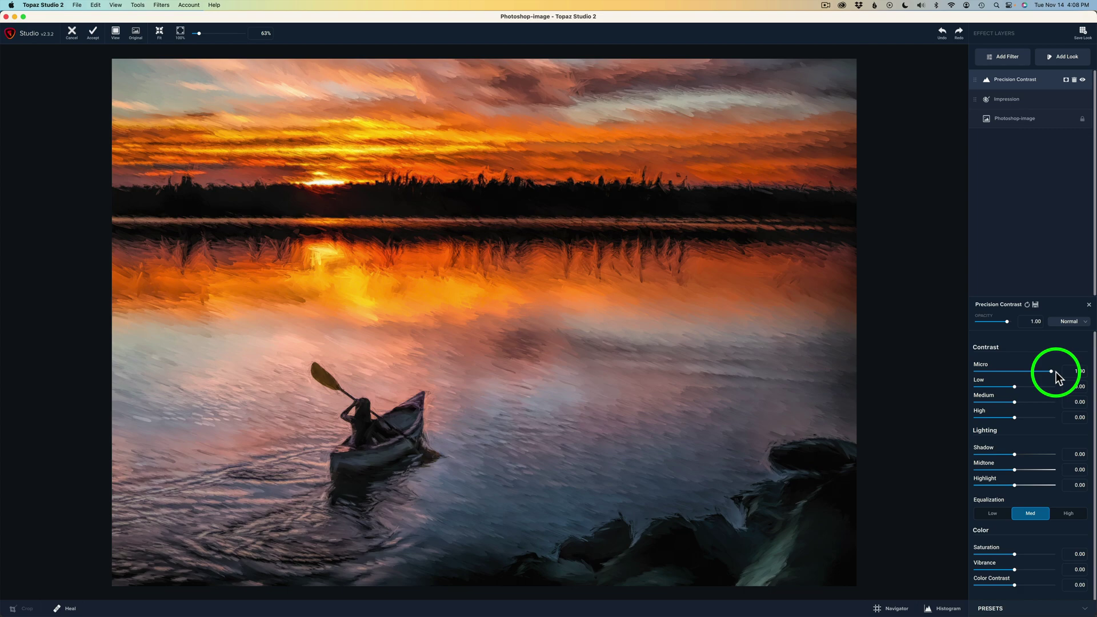
drag(1056, 372, 1028, 373)
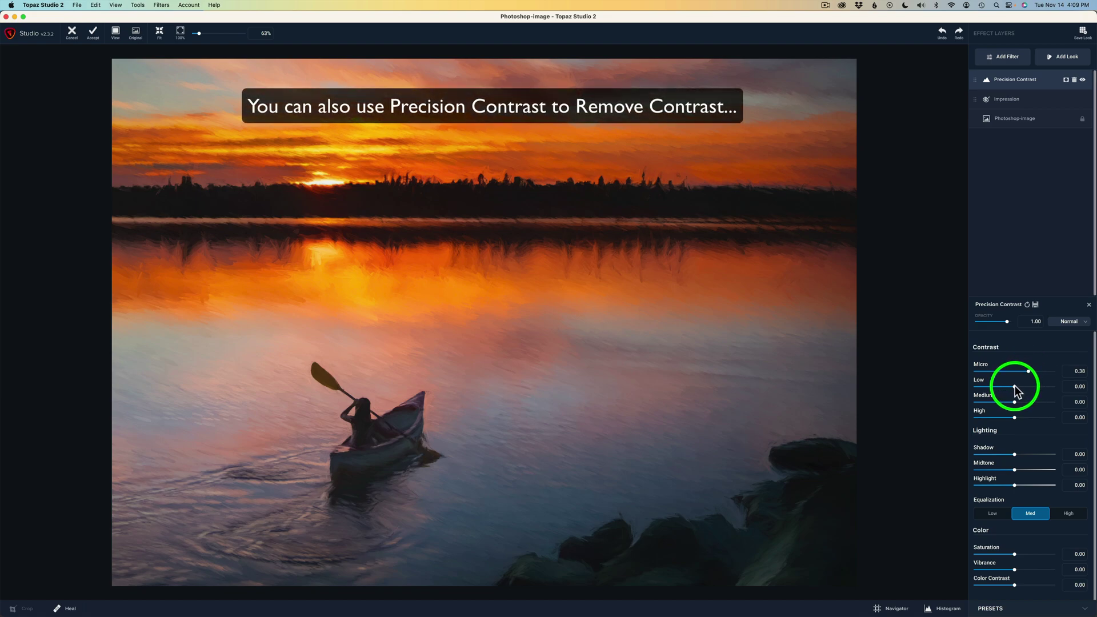
drag(1015, 386, 1020, 385)
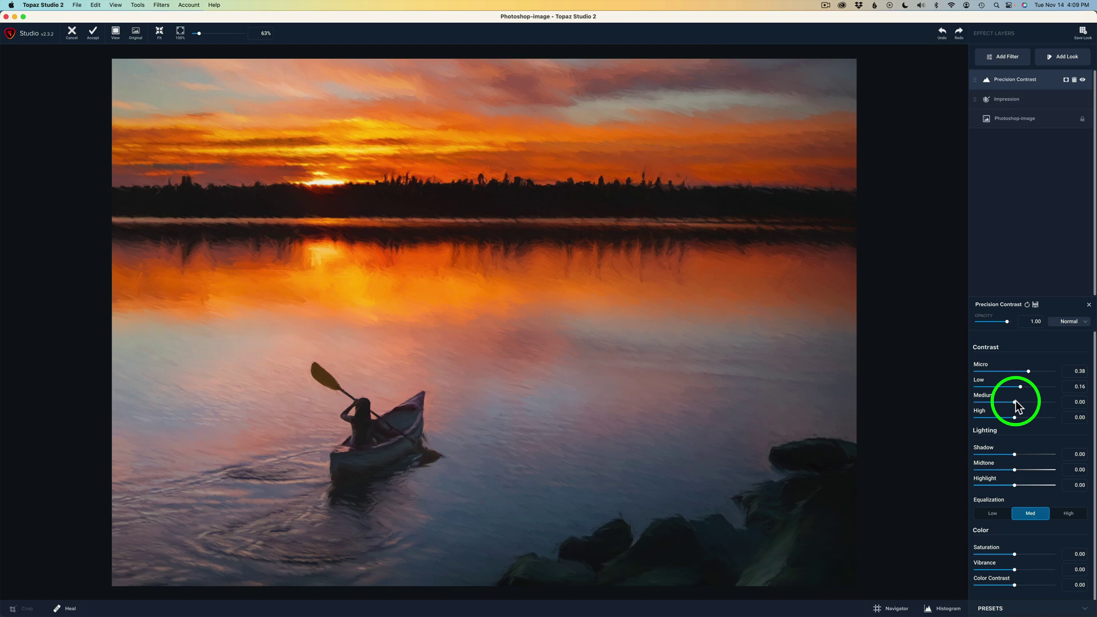
drag(1016, 404, 1030, 405)
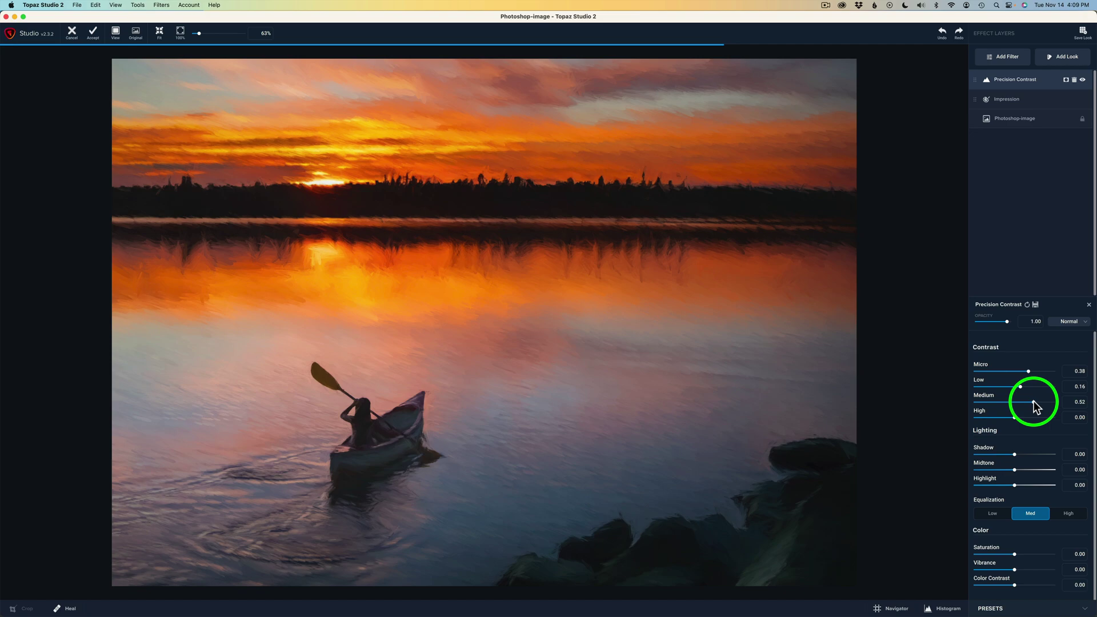
drag(1035, 402, 1048, 400)
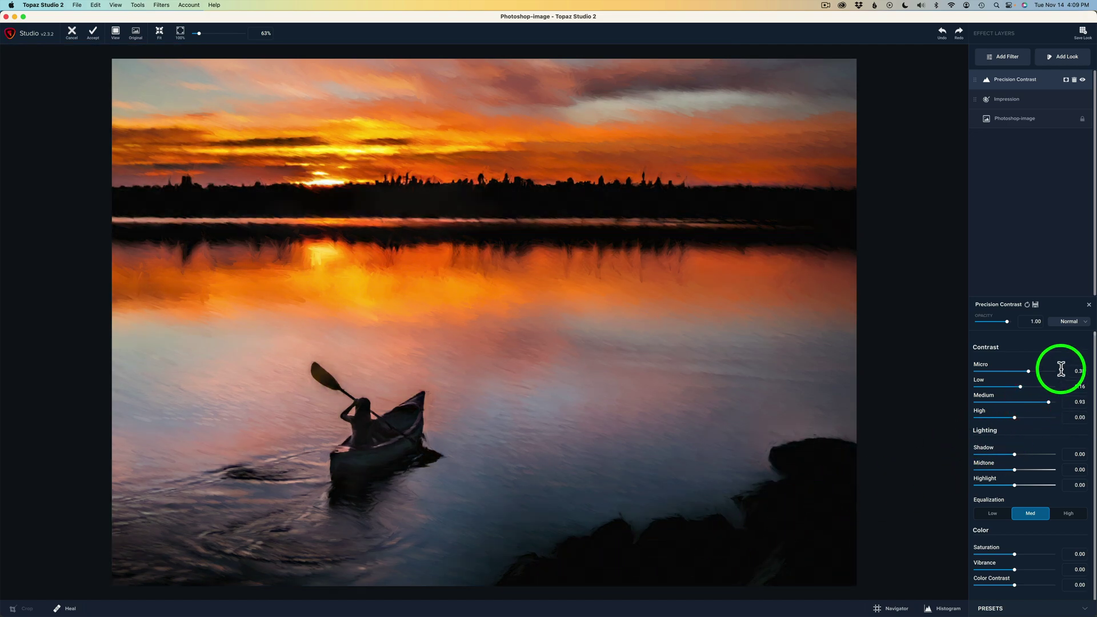
drag(1048, 402, 1023, 400)
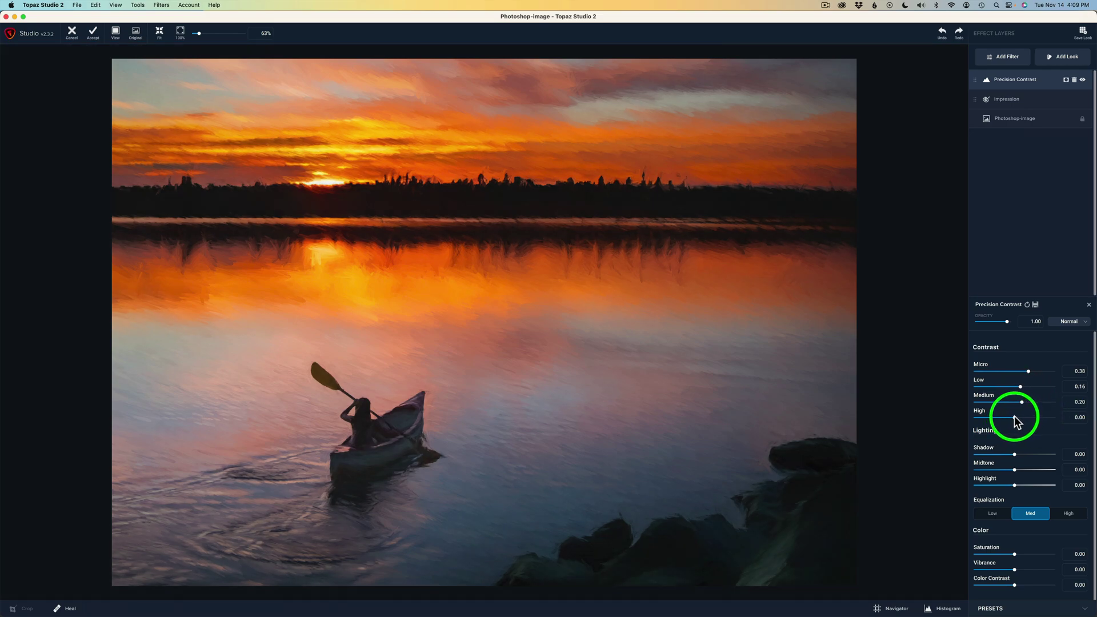
drag(1015, 418, 1083, 423)
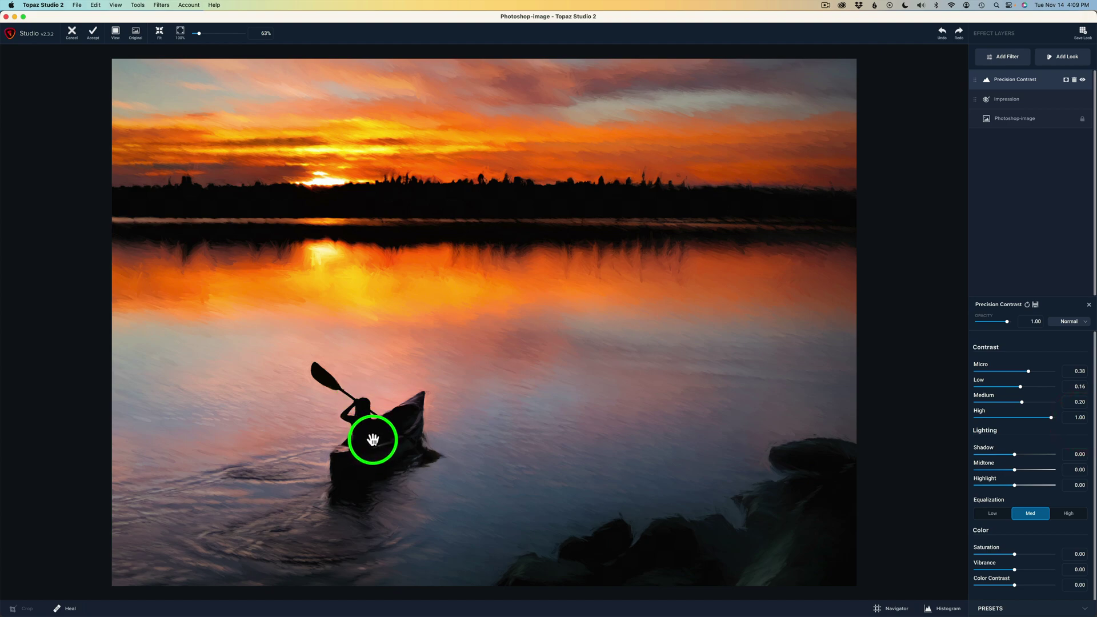
double_click(982, 417)
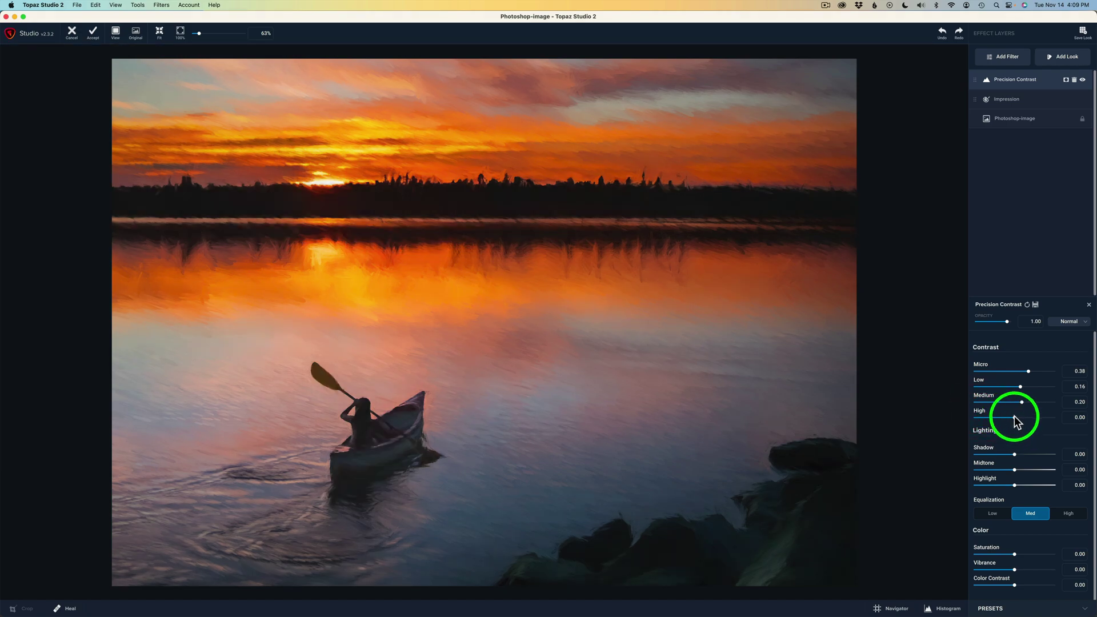
drag(1014, 416, 989, 400)
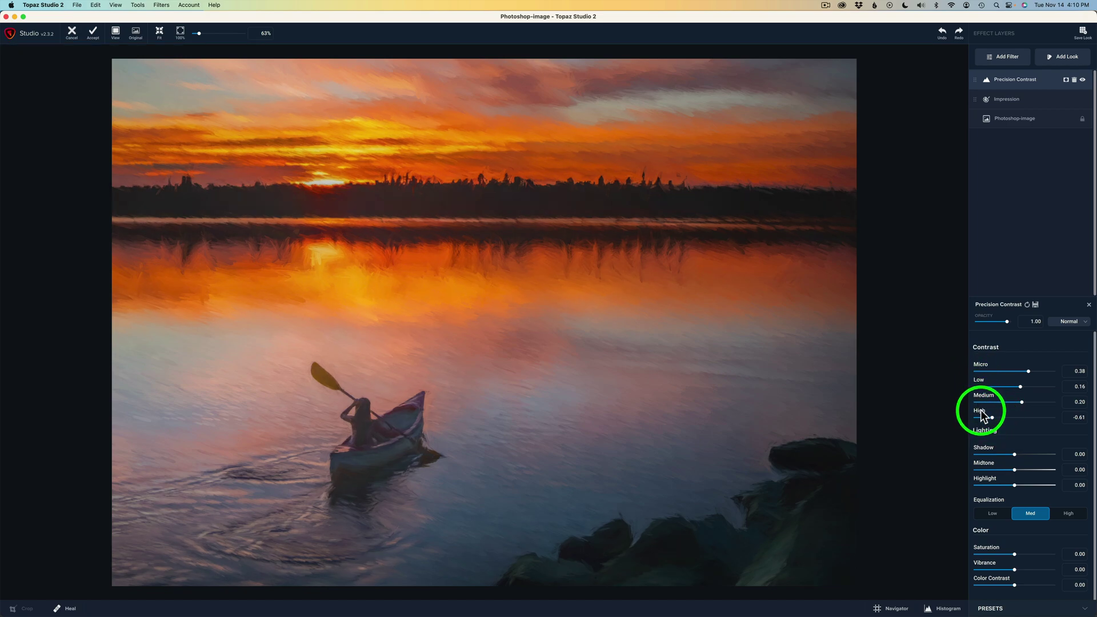
double_click(981, 412)
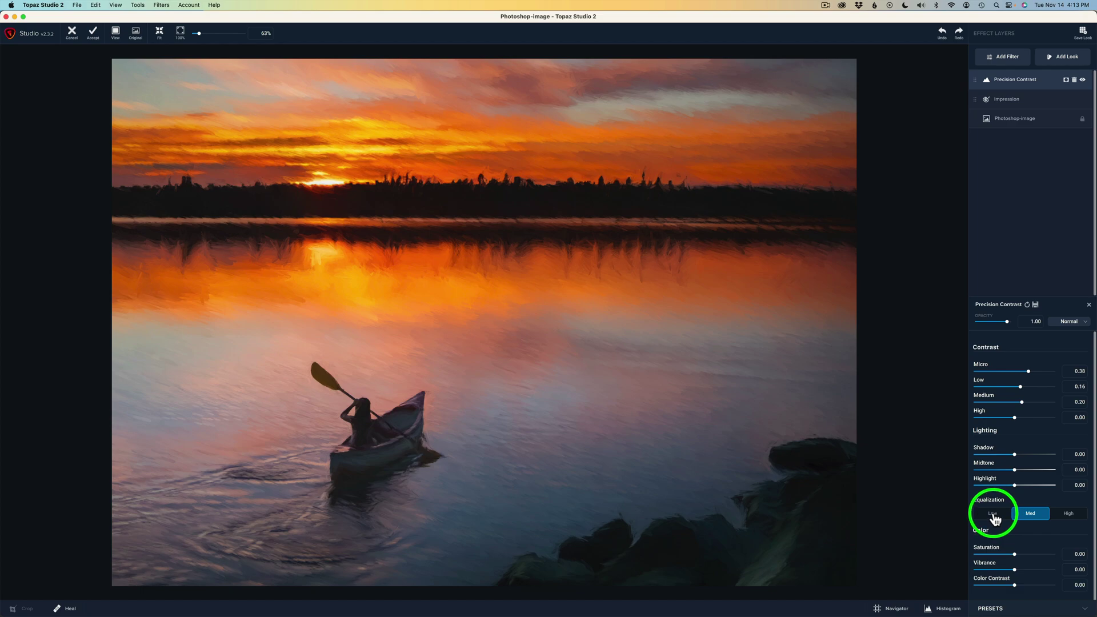
click(995, 519)
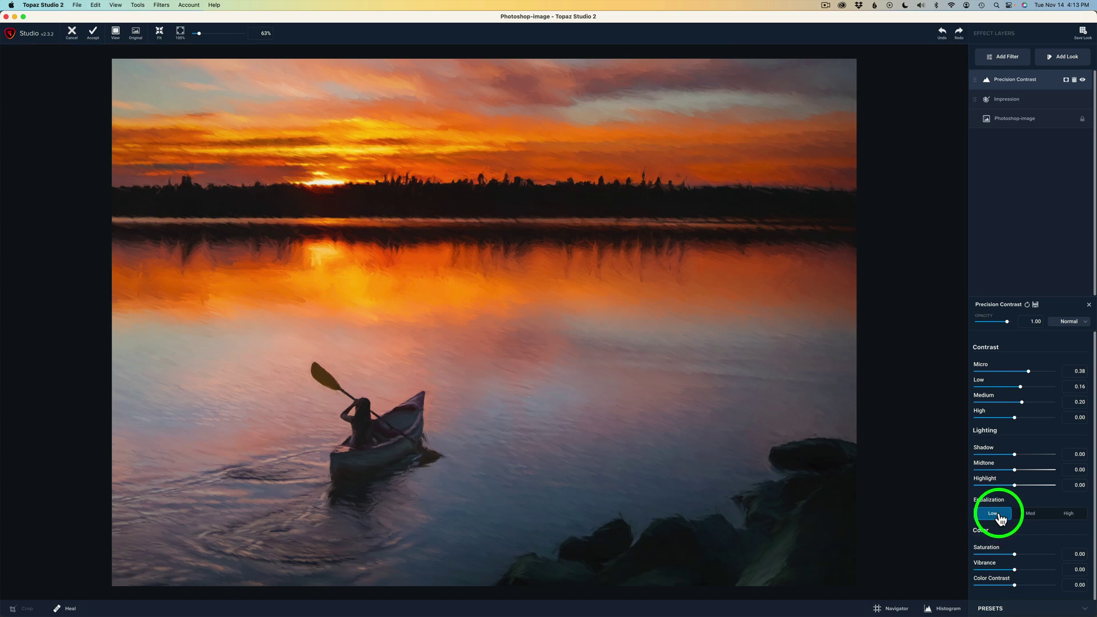
click(1030, 514)
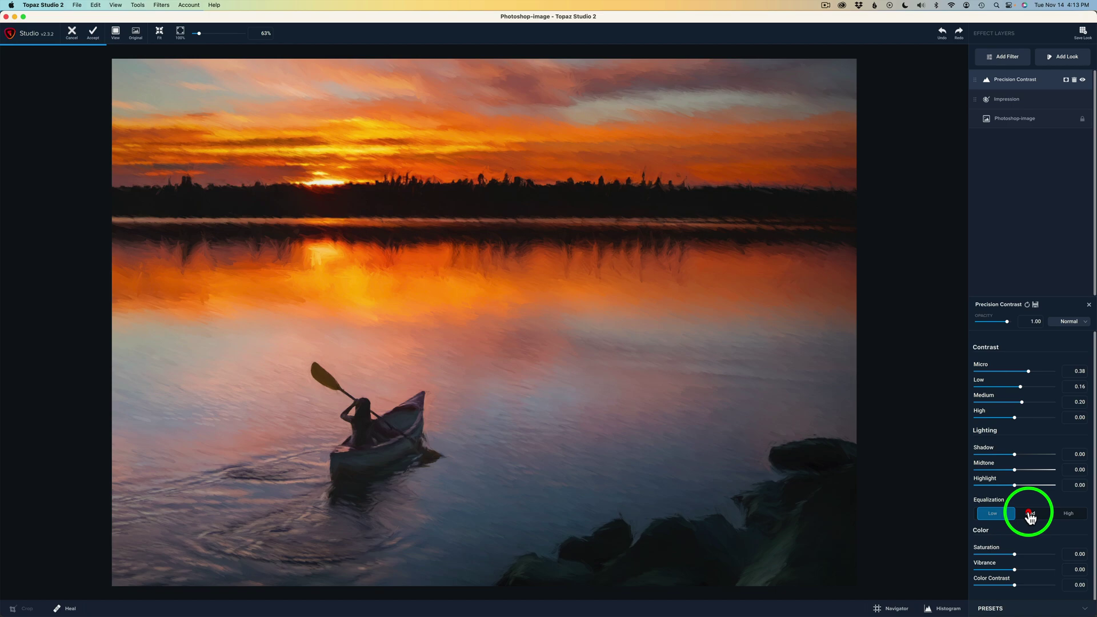
click(1076, 517)
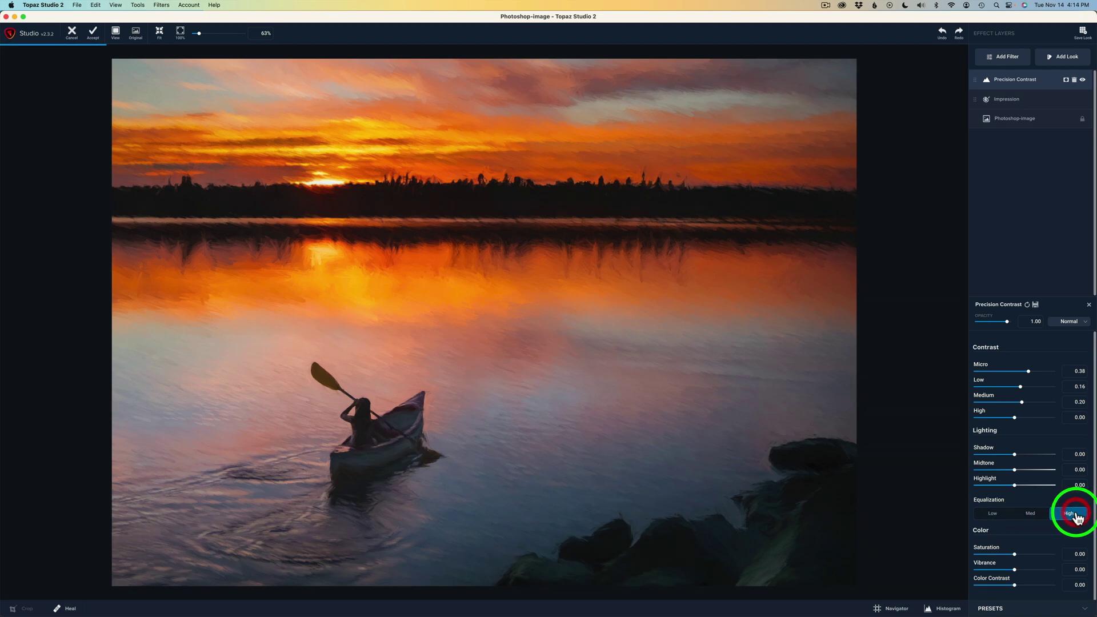
click(1033, 516)
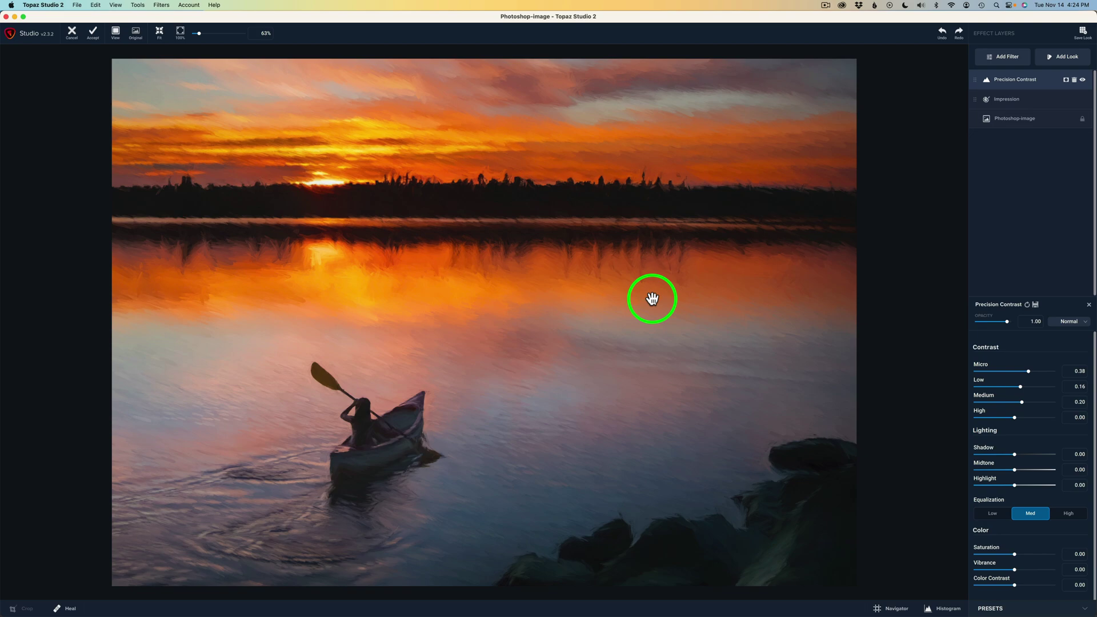
click(564, 291)
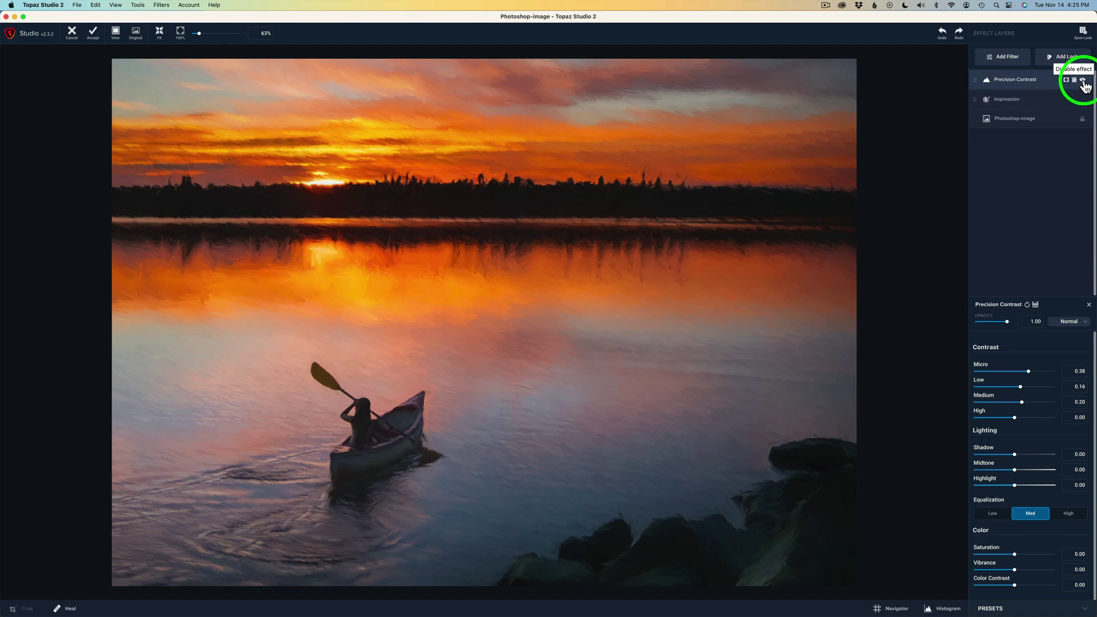
Check the image with Precision Contrast off and on, then accept the result into Photoshop
click(1083, 82)
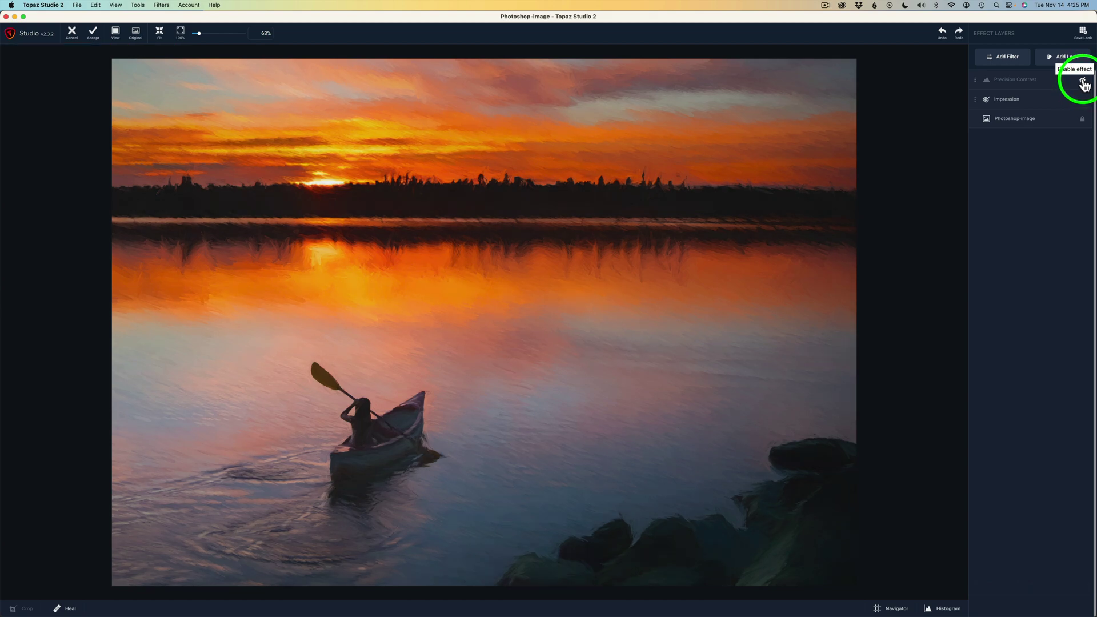
click(1083, 83)
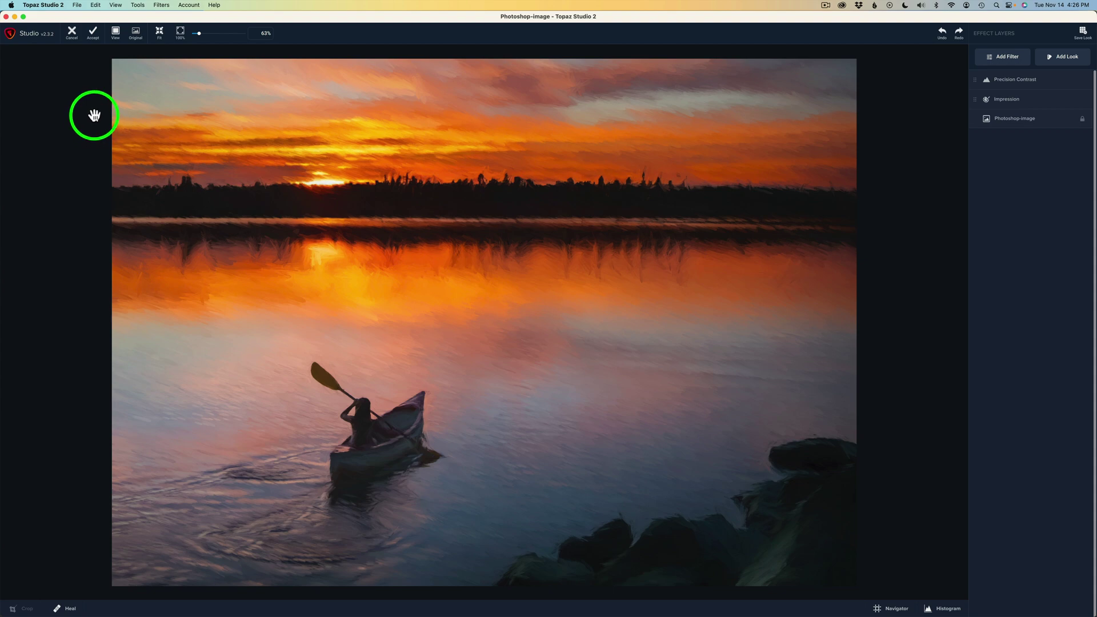
click(94, 39)
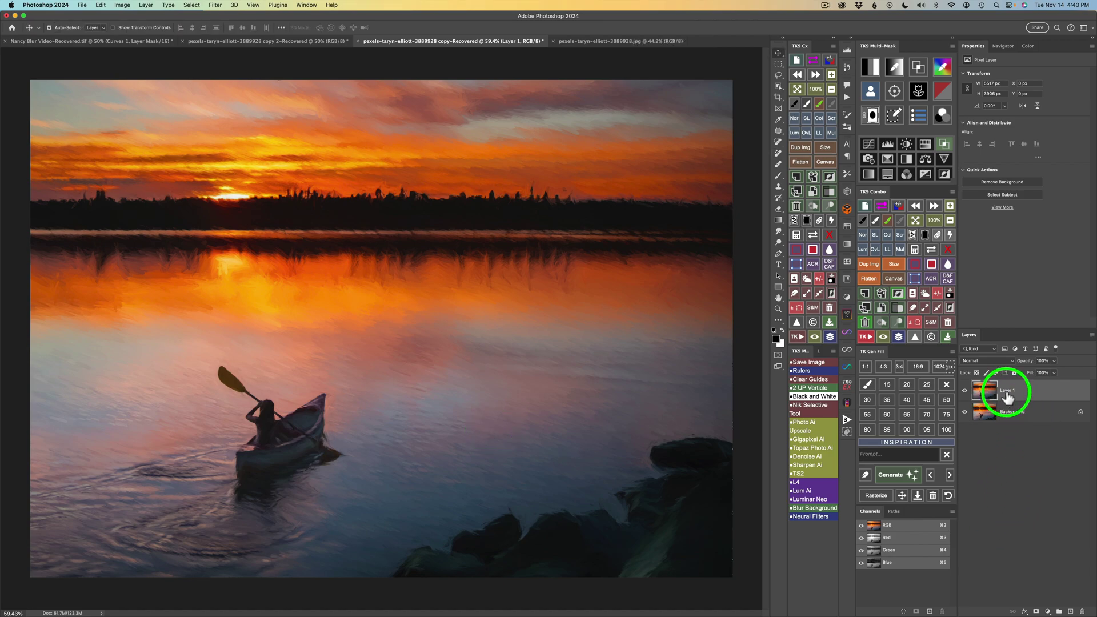
Compare painted Layer 1 with the Background, glance at the other kayak photo, and return
click(965, 393)
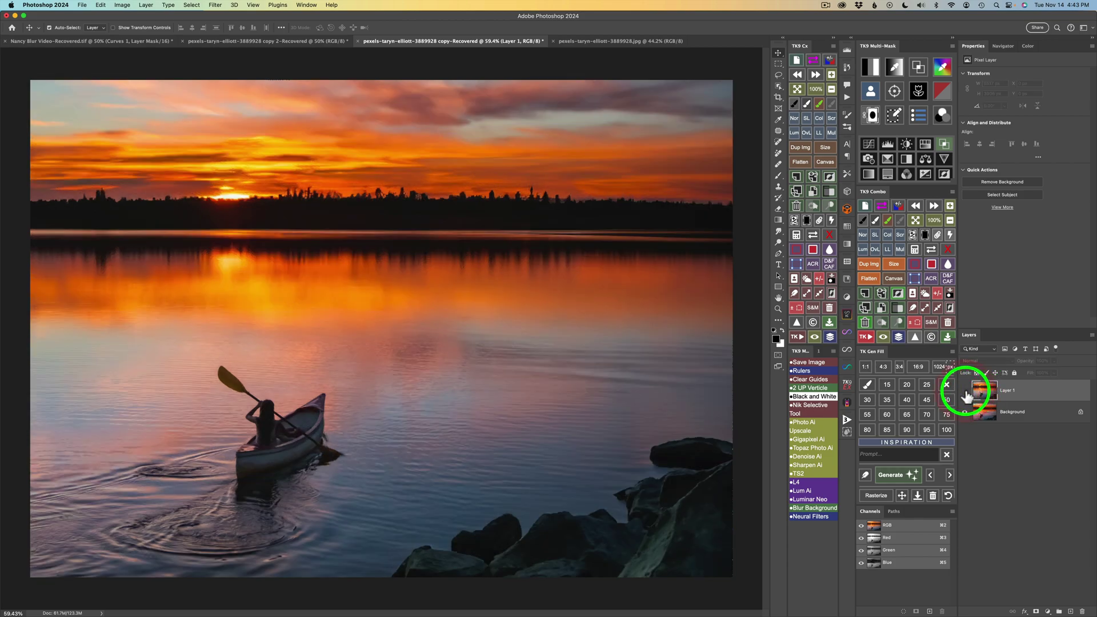
click(965, 392)
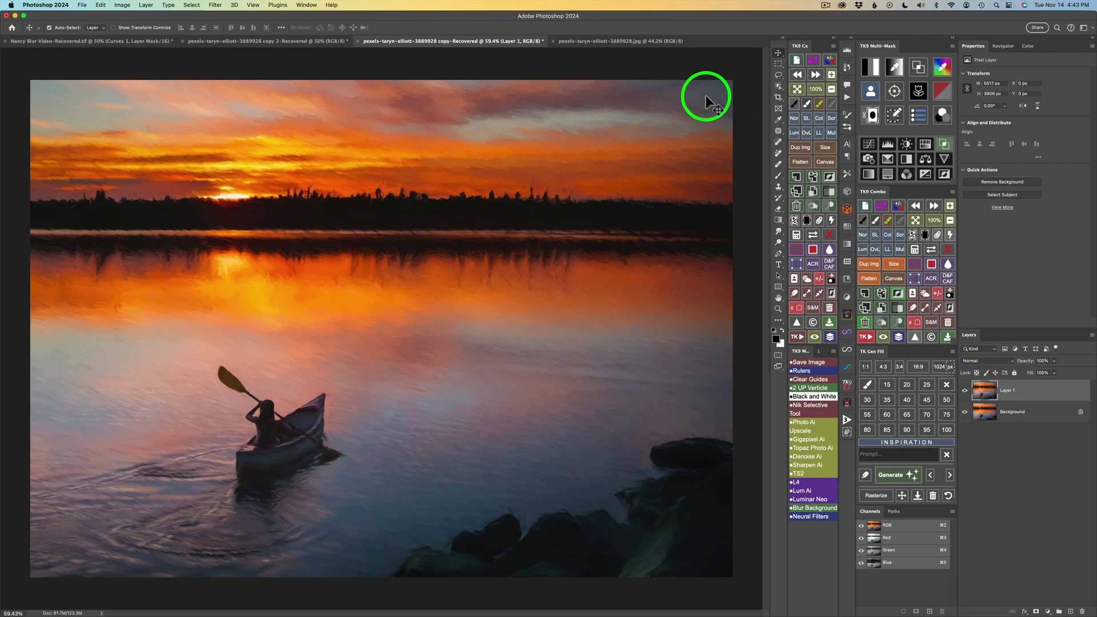
click(628, 43)
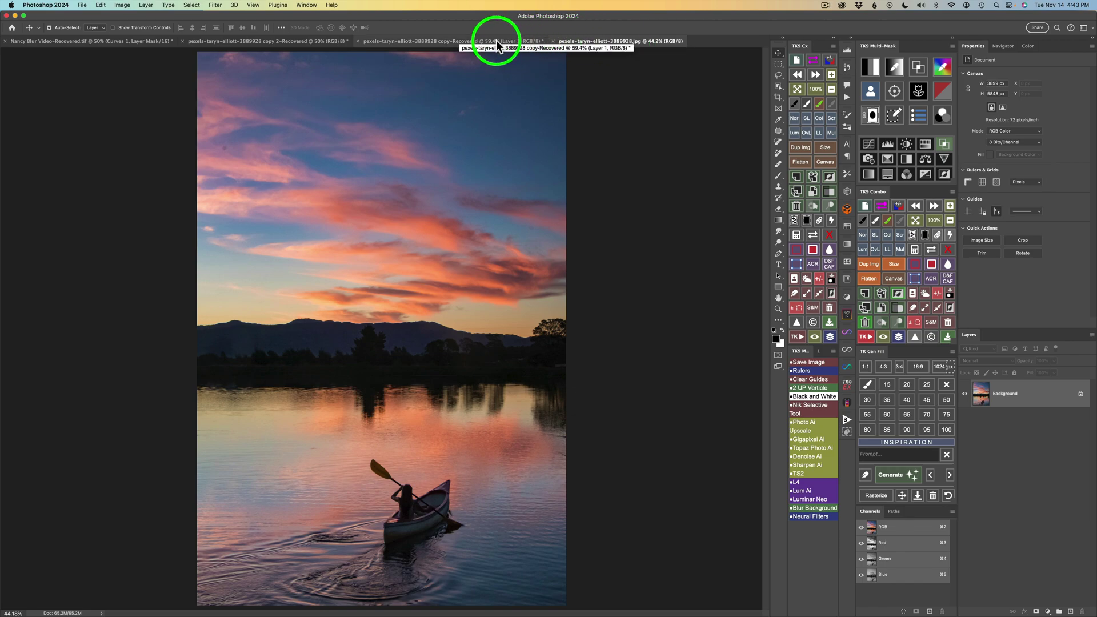
click(498, 46)
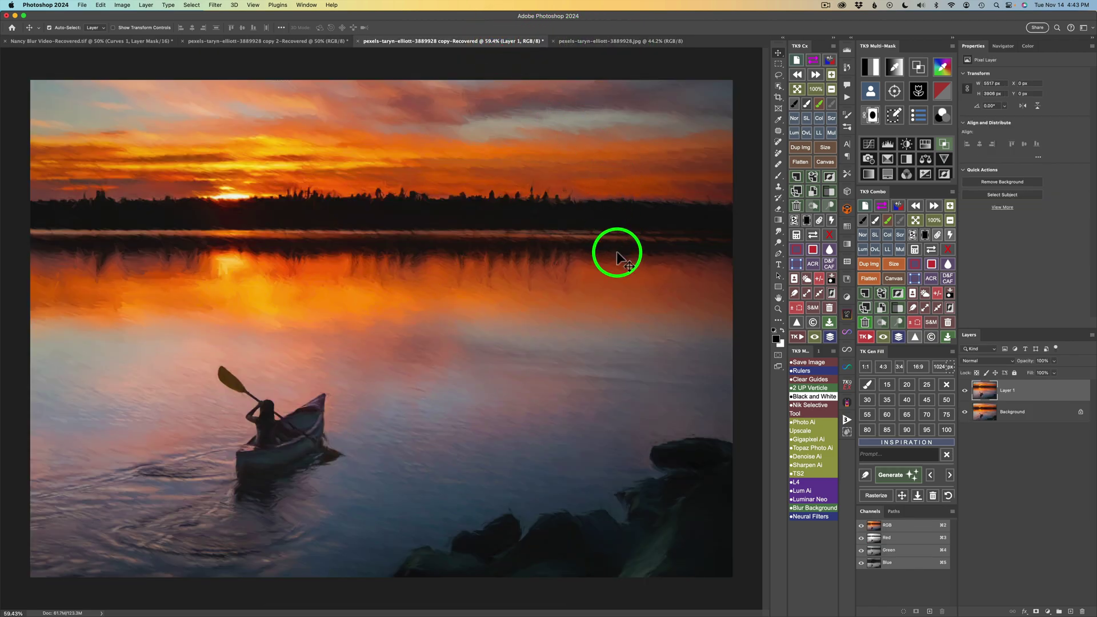